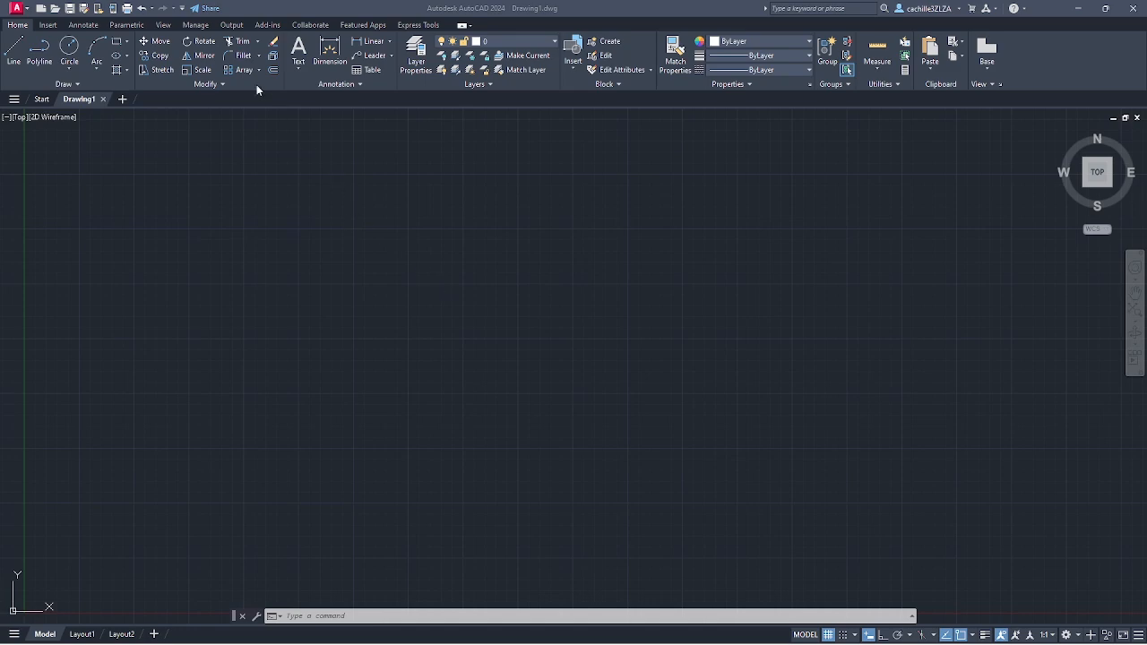
Open the Customize User Interface editor and create a new ribbon panel named My Panel.
click(196, 25)
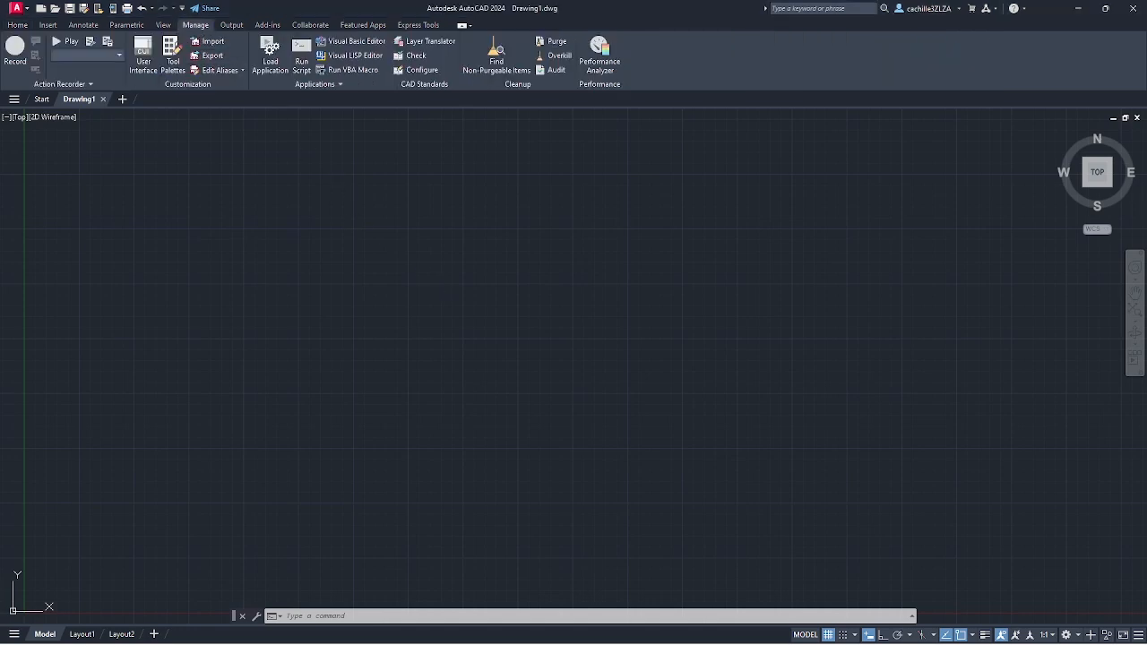
click(144, 49)
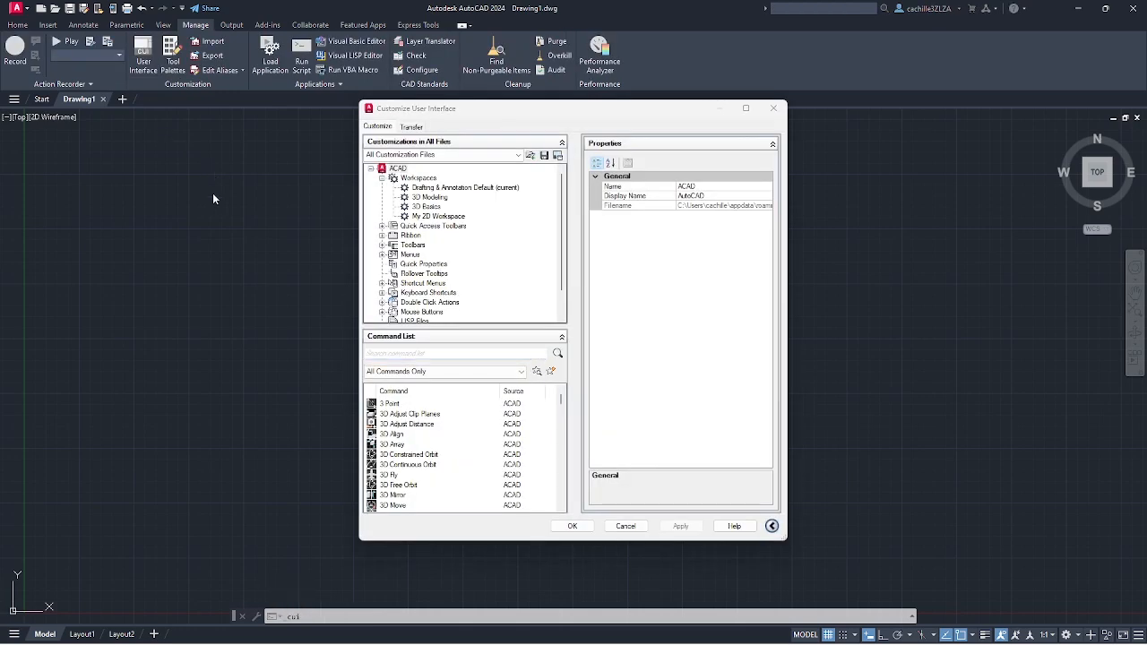
scroll(494, 276, down, 1)
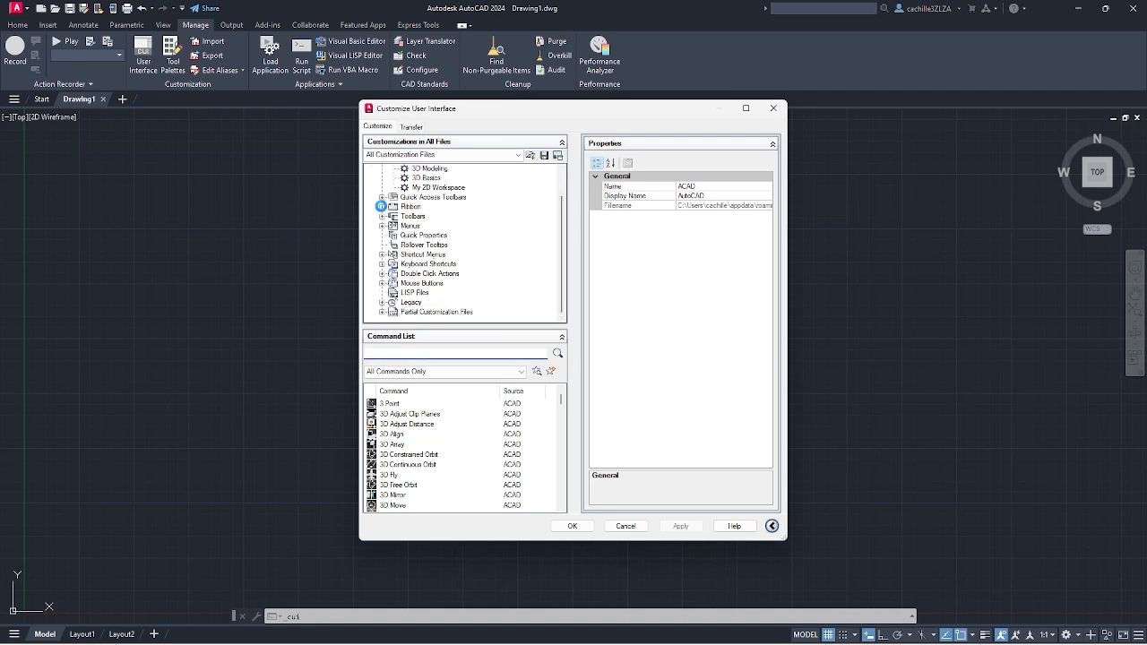
click(382, 206)
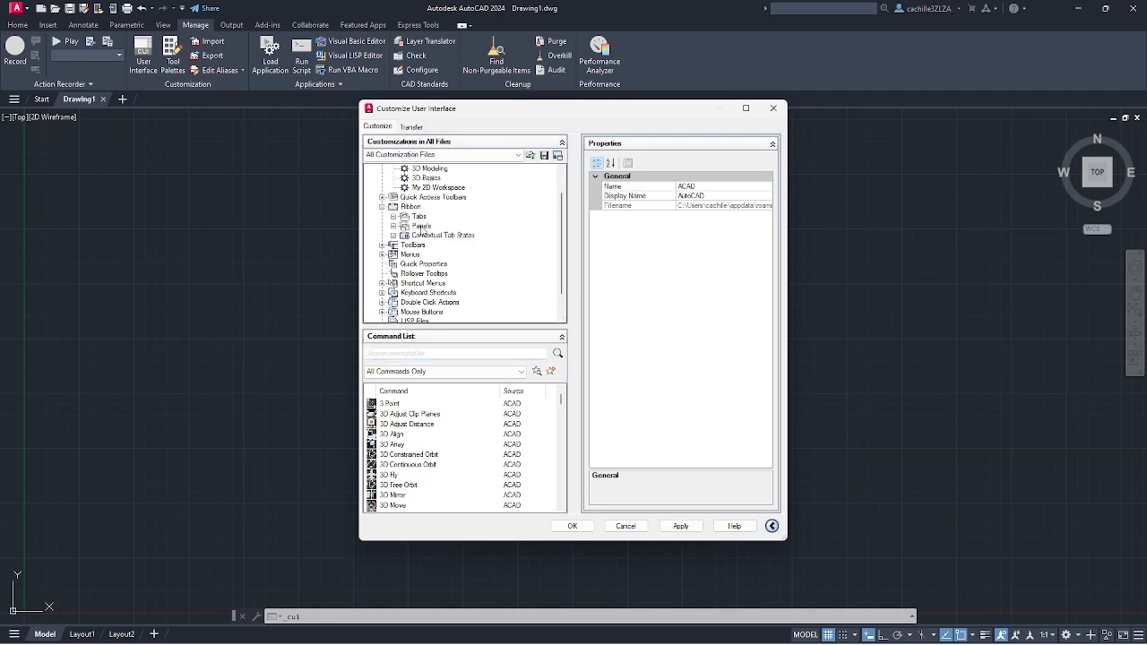
right_click(421, 227)
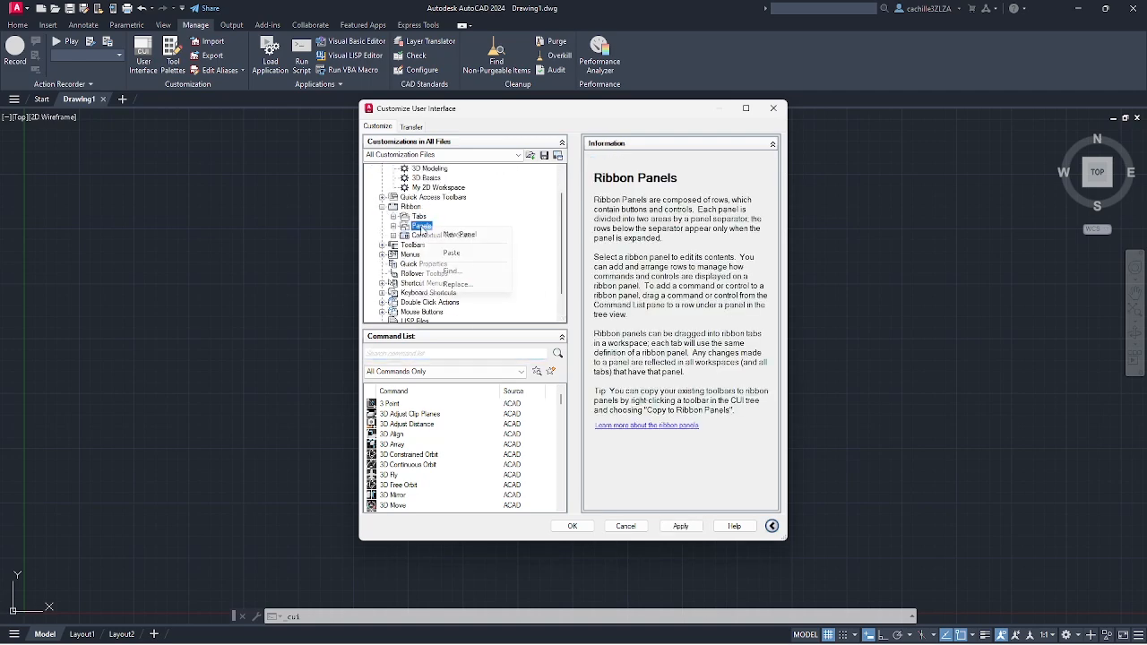
click(459, 234)
text(My Panel)
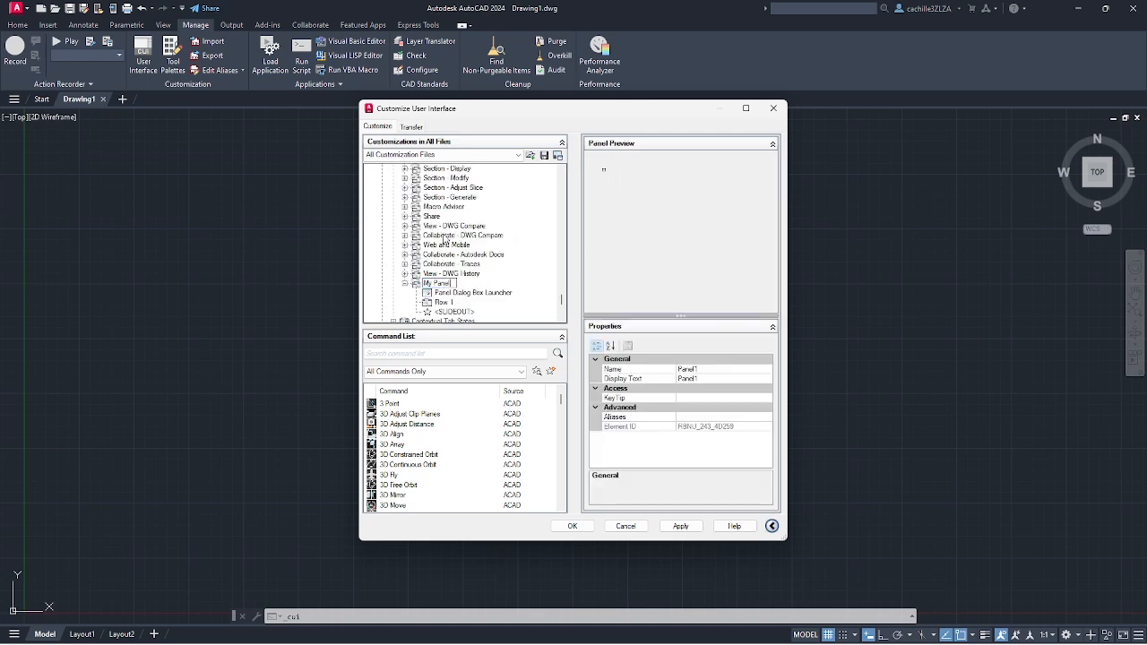
Add the Circle command to Row 1 of My Panel and create a sub-panel in that row.
click(434, 352)
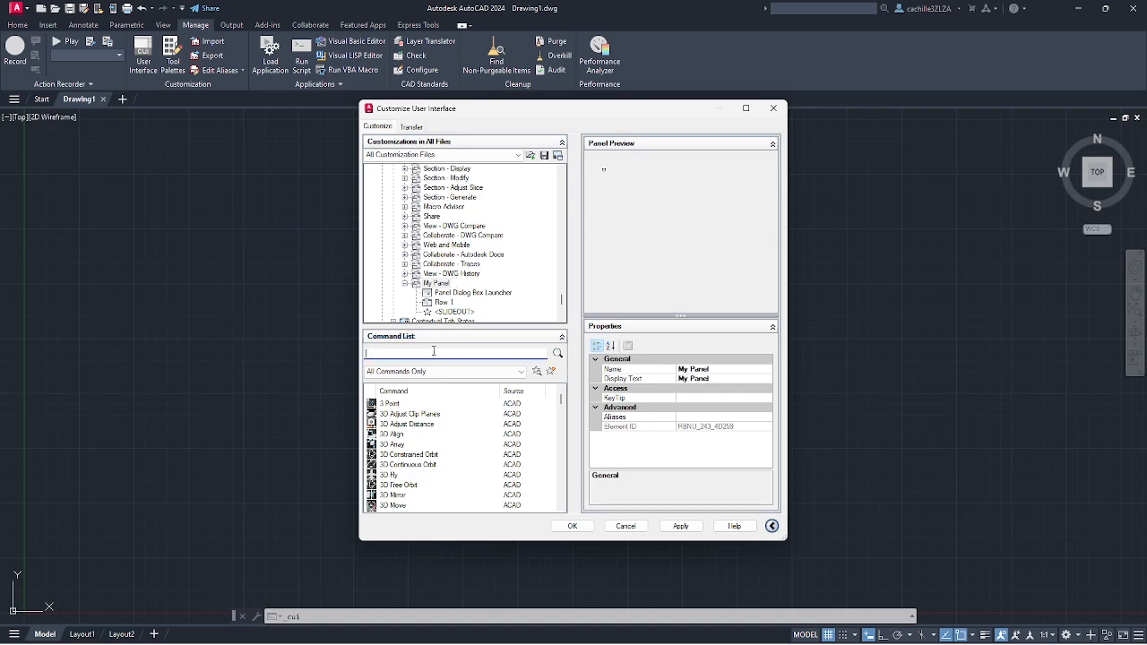
text(Cr)
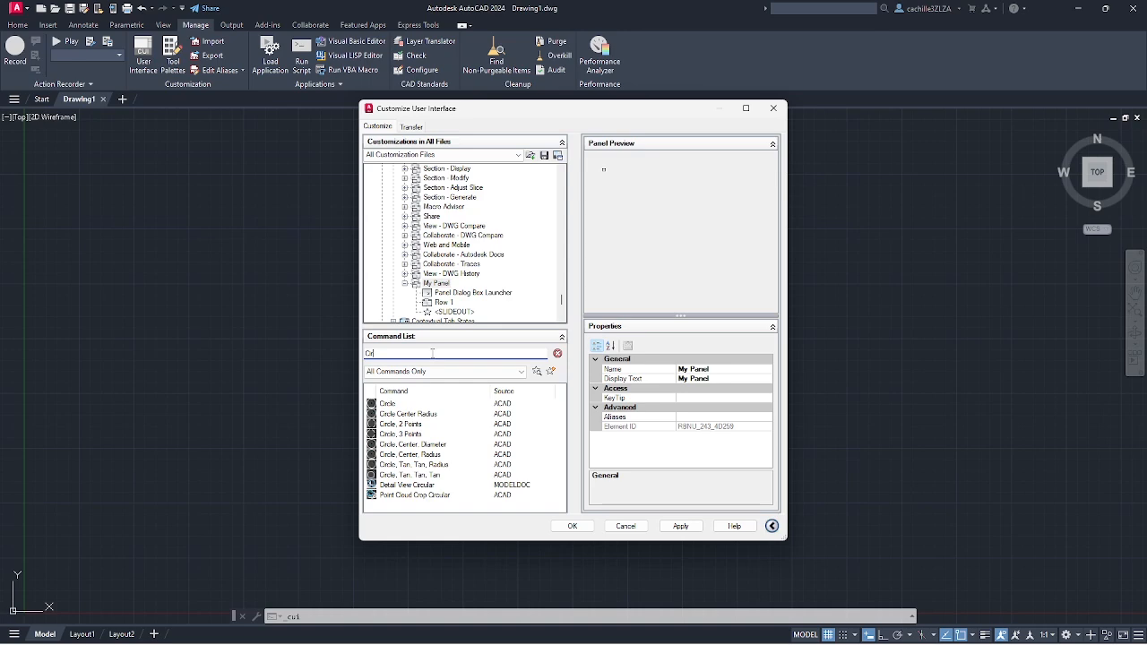
drag(395, 408, 452, 195)
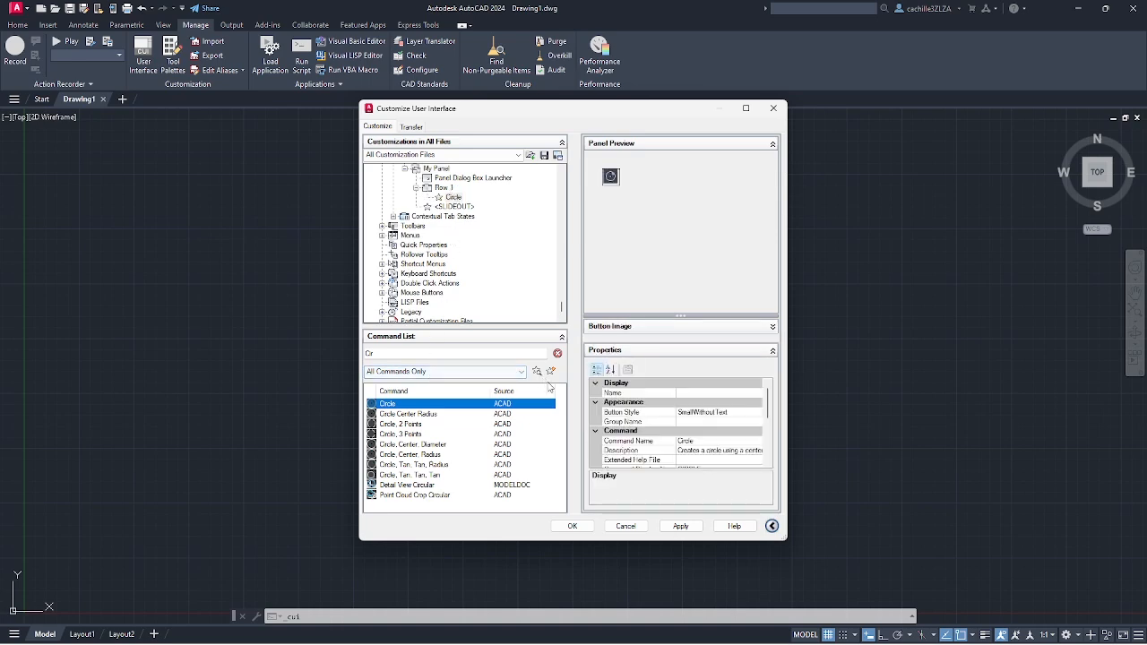
right_click(448, 189)
click(503, 222)
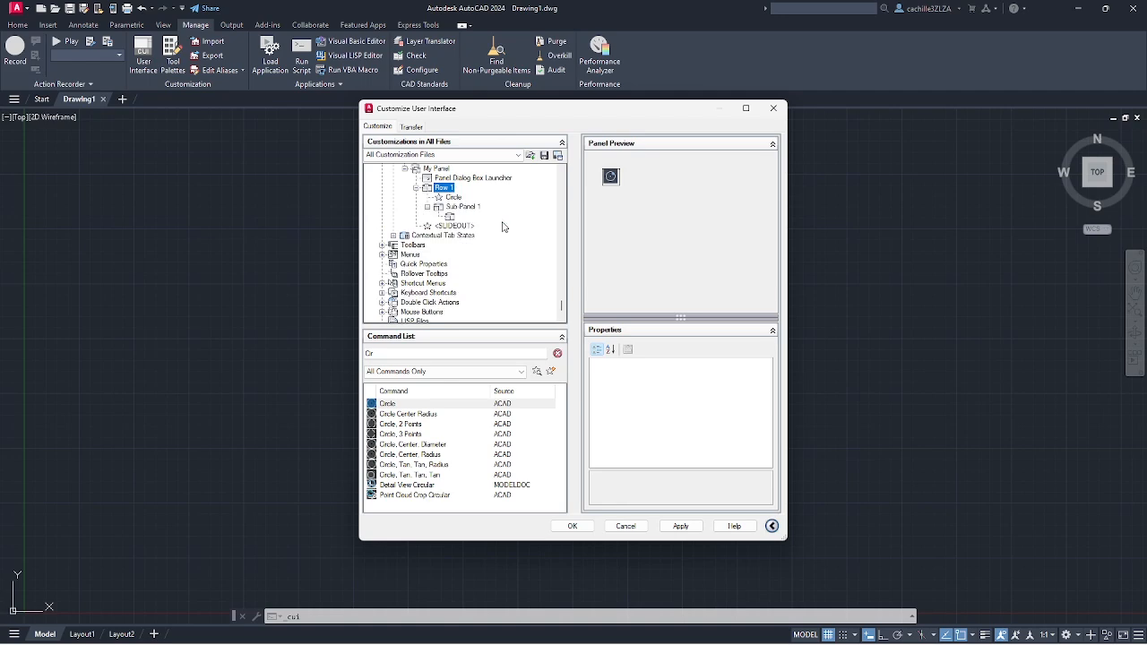
Find the Ellipse and Ellipse Arc commands and add both to the first row of My Panel's sub-panel.
click(451, 351)
key(BackSpace)
key(BackSpace)
text(Ell)
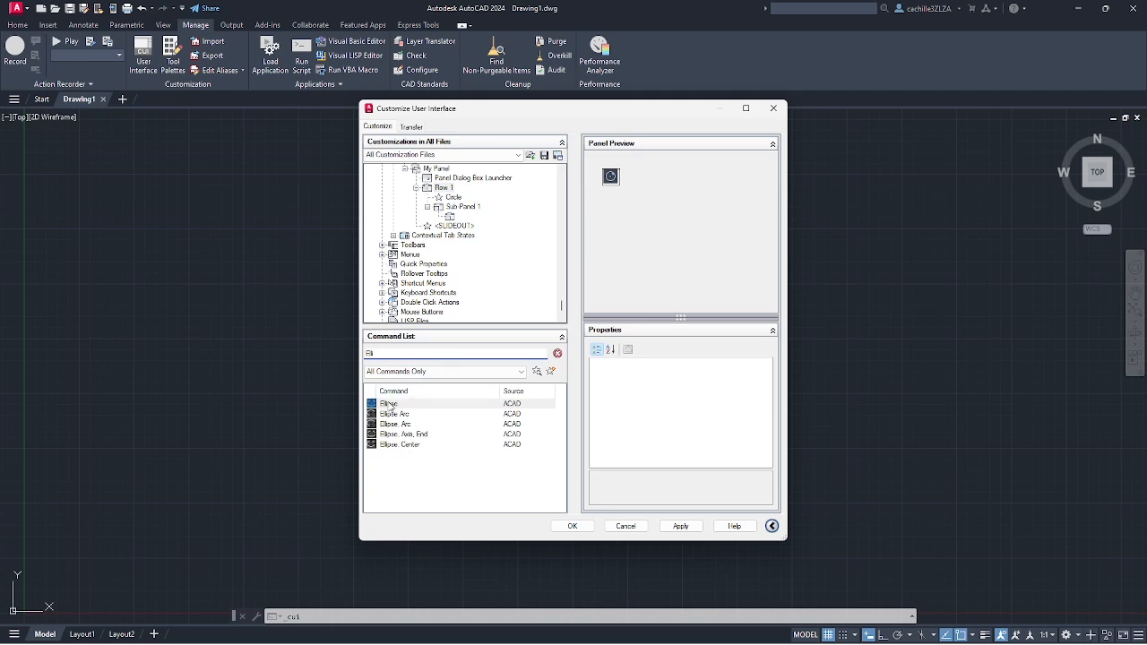
drag(389, 405, 466, 193)
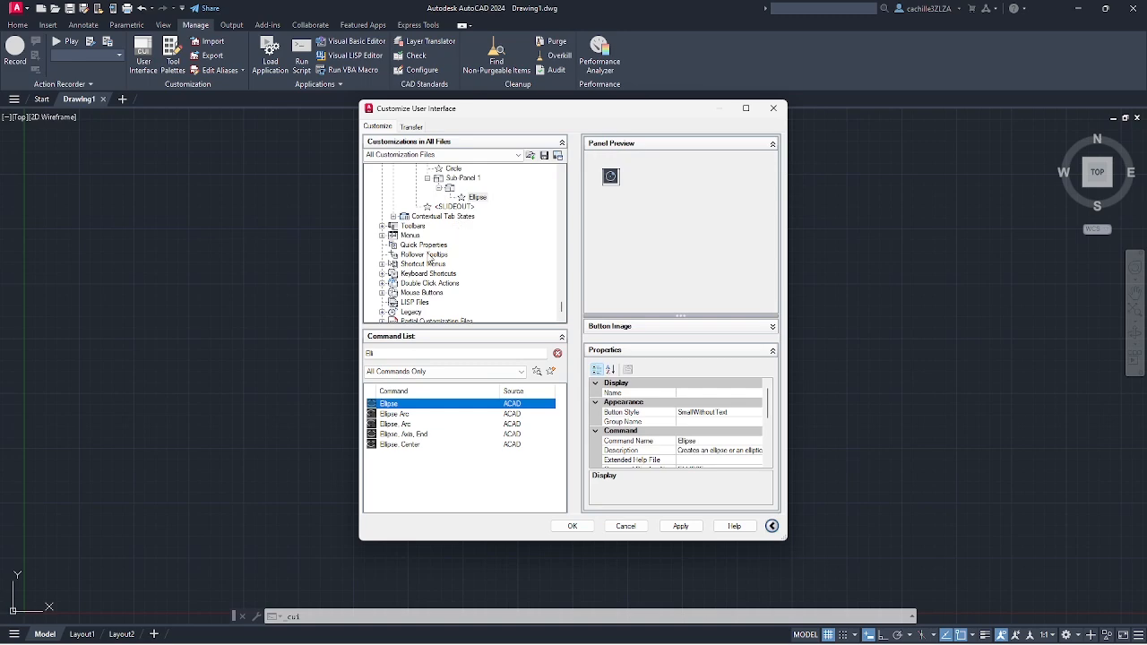
drag(395, 414, 481, 199)
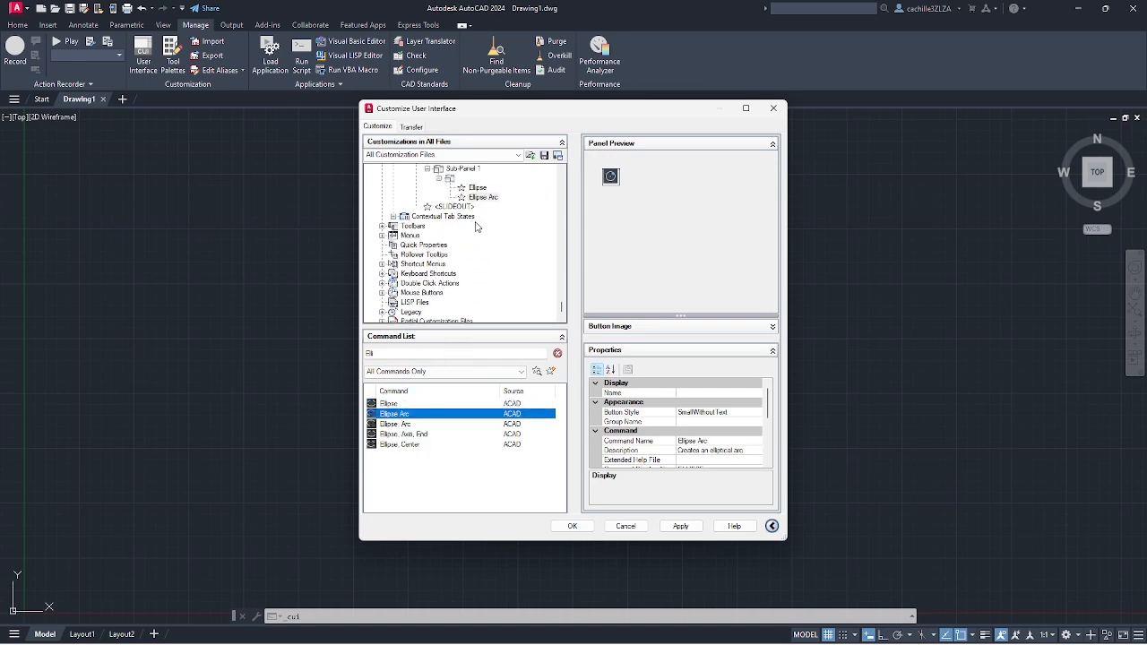
Add a second row to the sub-panel of My Panel.
scroll(477, 226, up, 2)
click(464, 226)
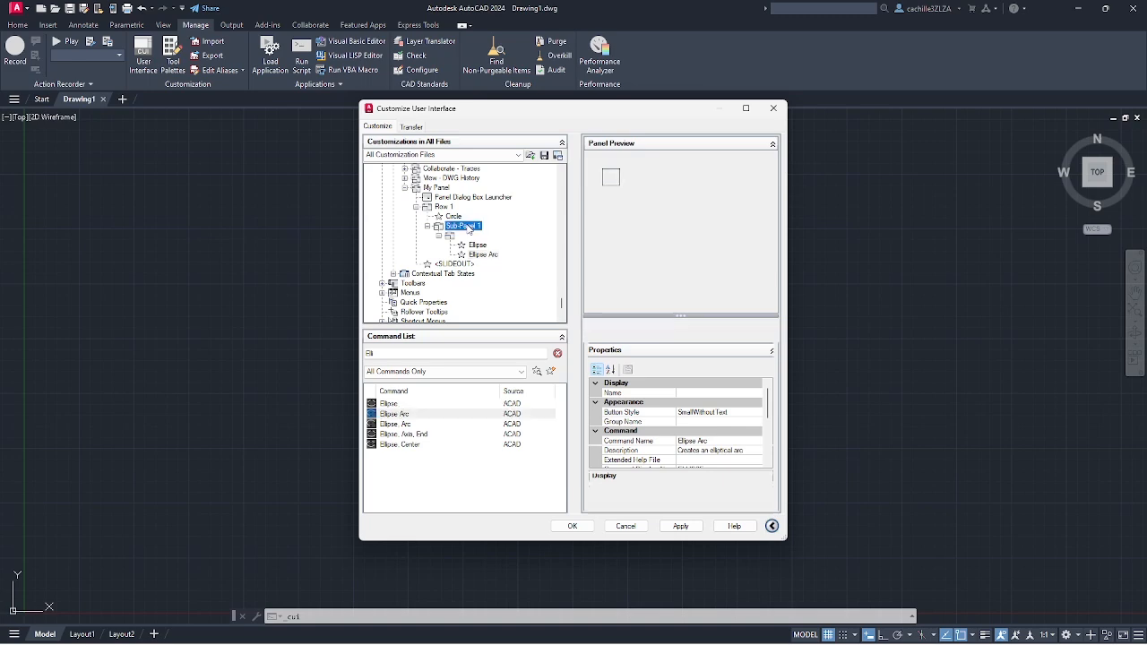
right_click(466, 226)
click(505, 246)
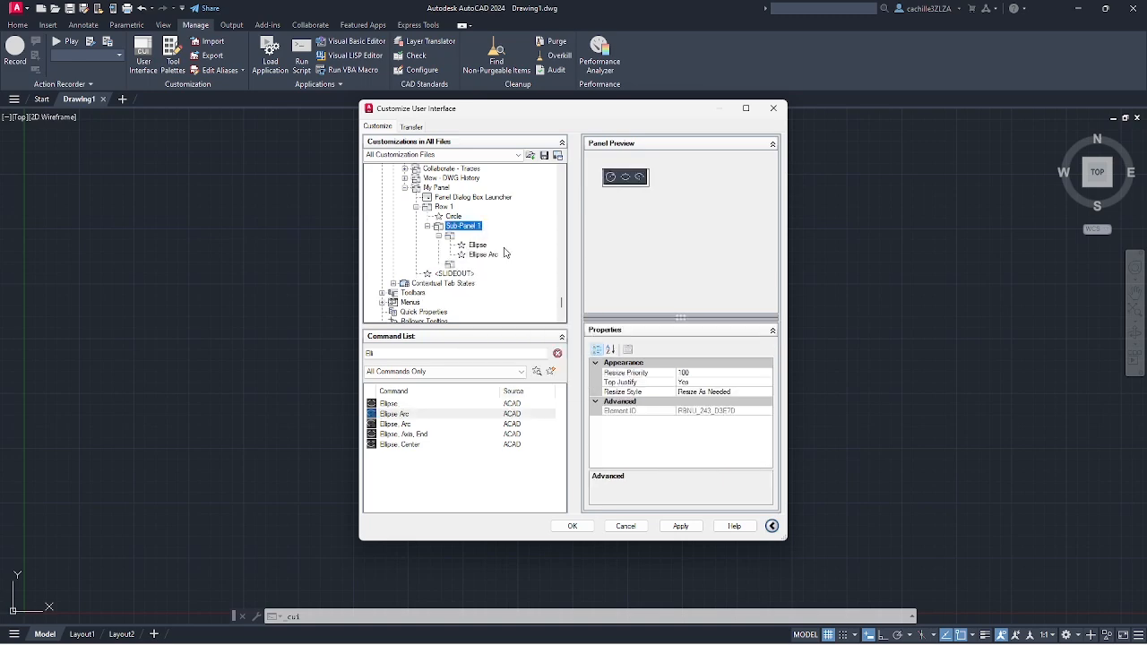
Find the Arc and Arc, Center, Start, Angle commands and add both to the sub-panel's empty second row.
click(413, 353)
key(BackSpace)
key(BackSpace)
key(BackSpace)
key(BackSpace)
text(Arc)
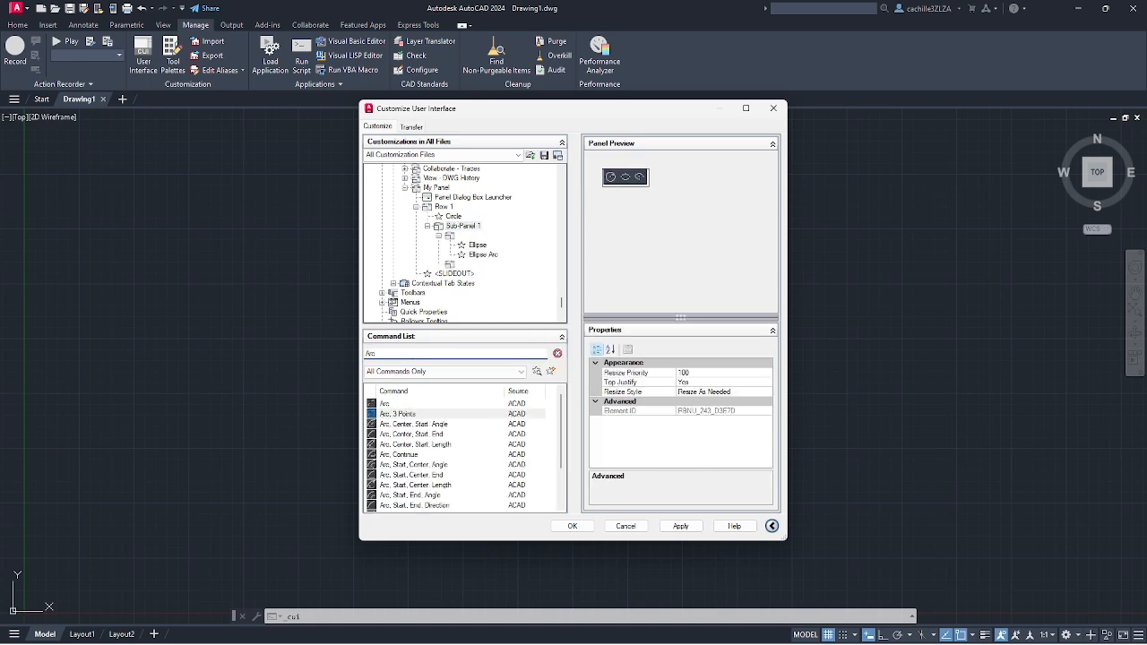
click(392, 406)
drag(392, 406, 460, 196)
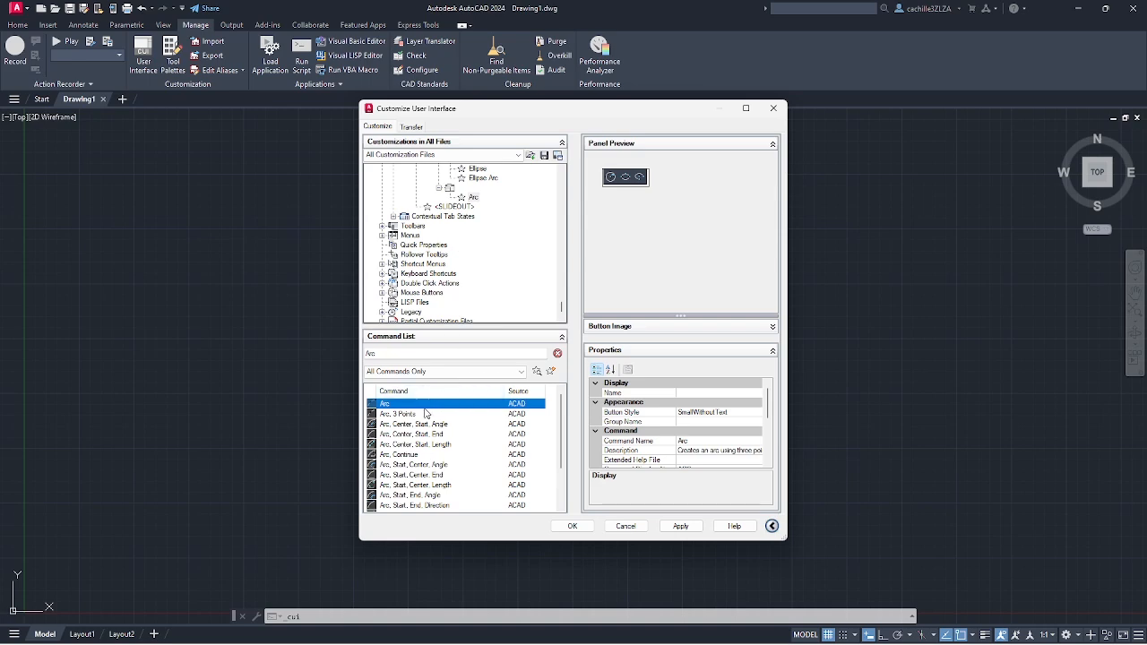
drag(424, 424, 481, 198)
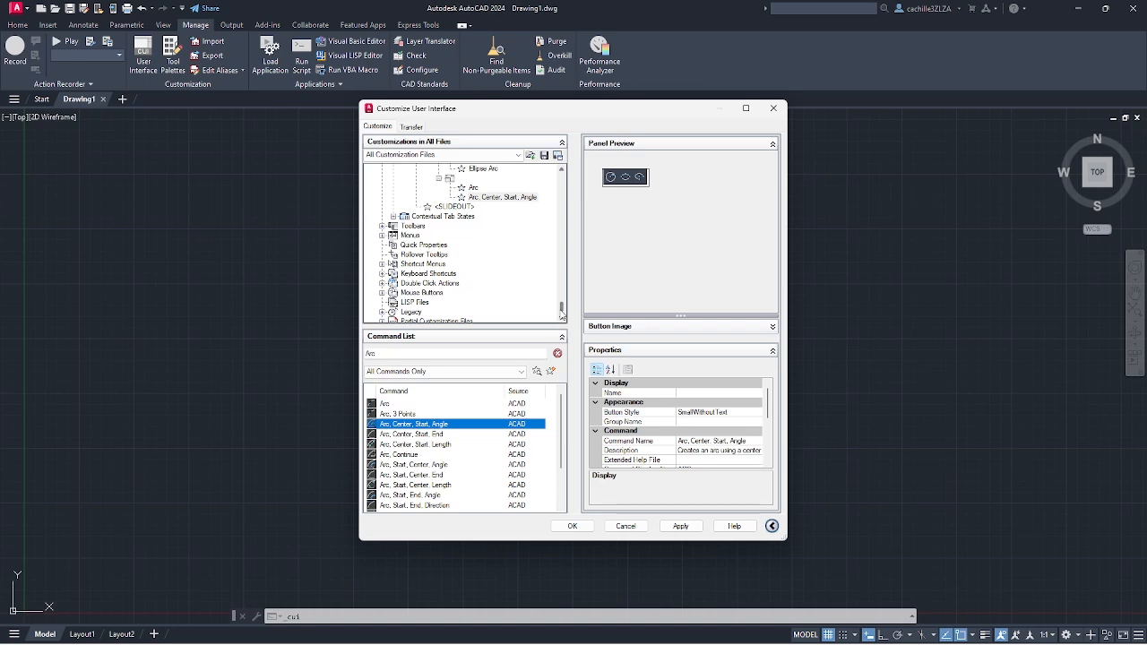
Set the Circle command's button style in My Panel to Large with Text (Vertical) and apply the customization.
scroll(561, 311, up, 3)
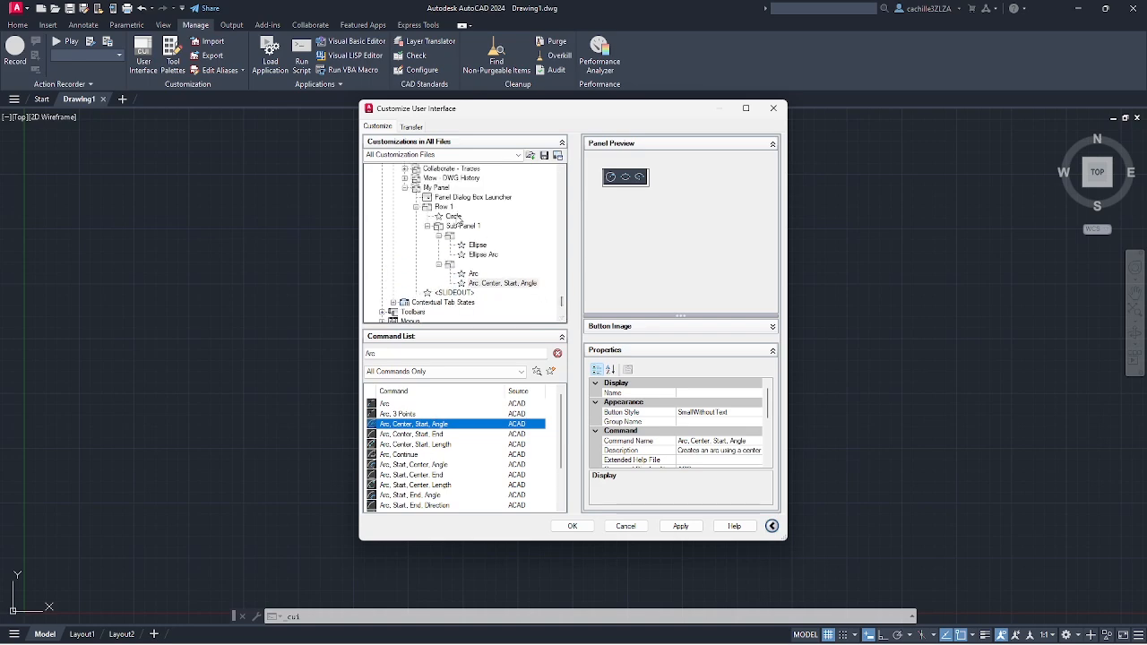
click(455, 218)
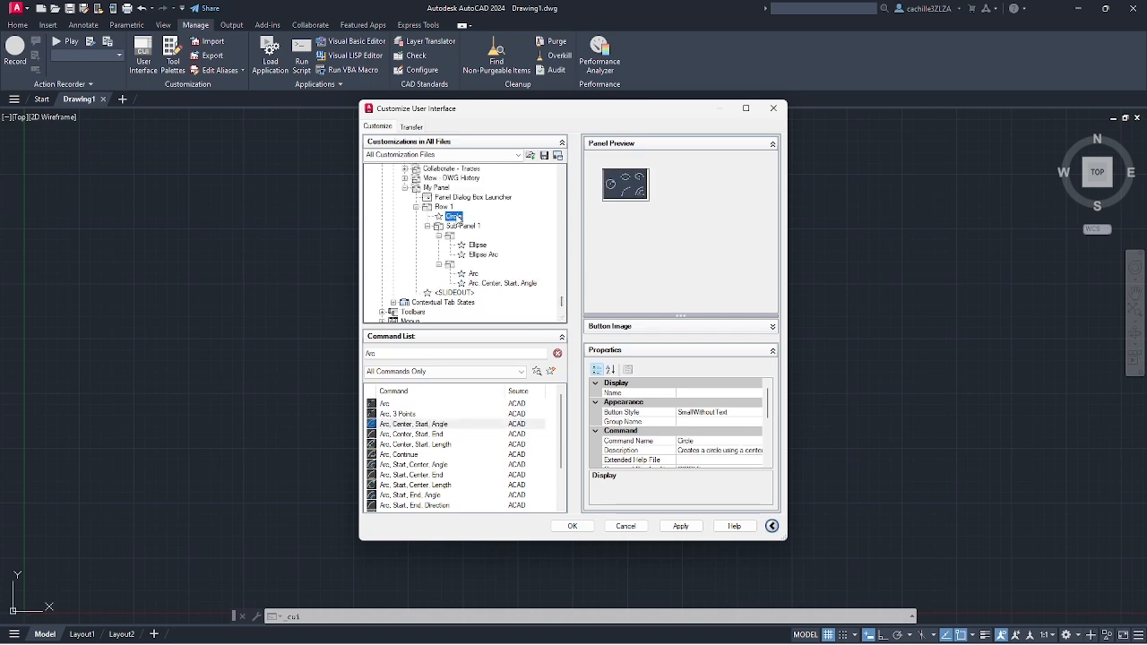
click(757, 412)
click(757, 413)
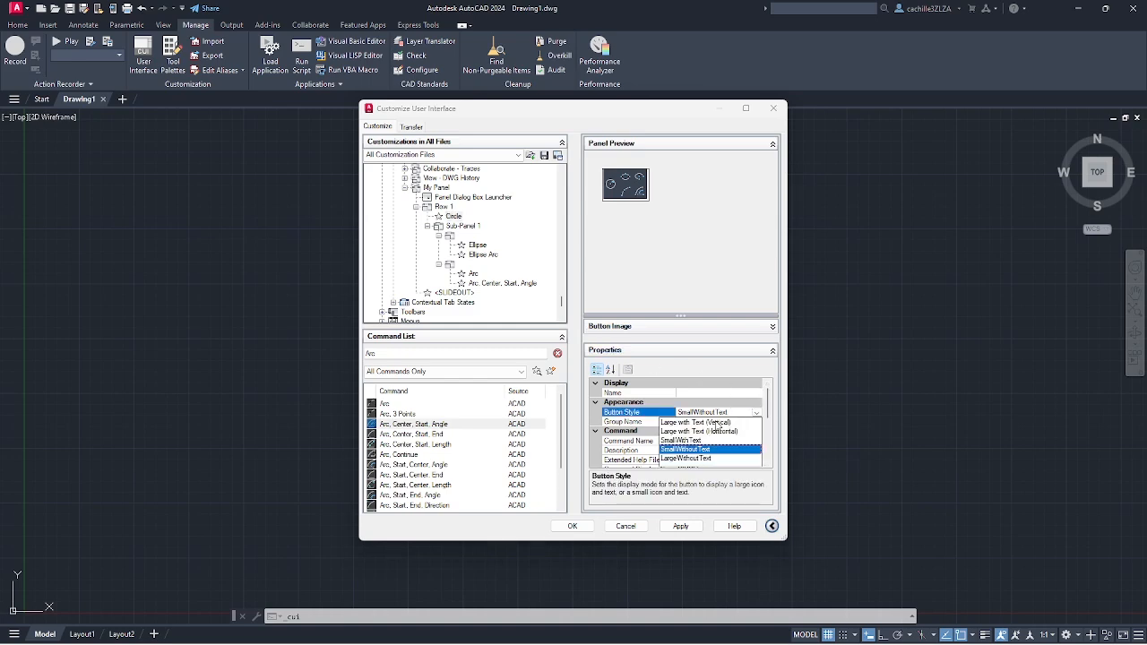
click(718, 426)
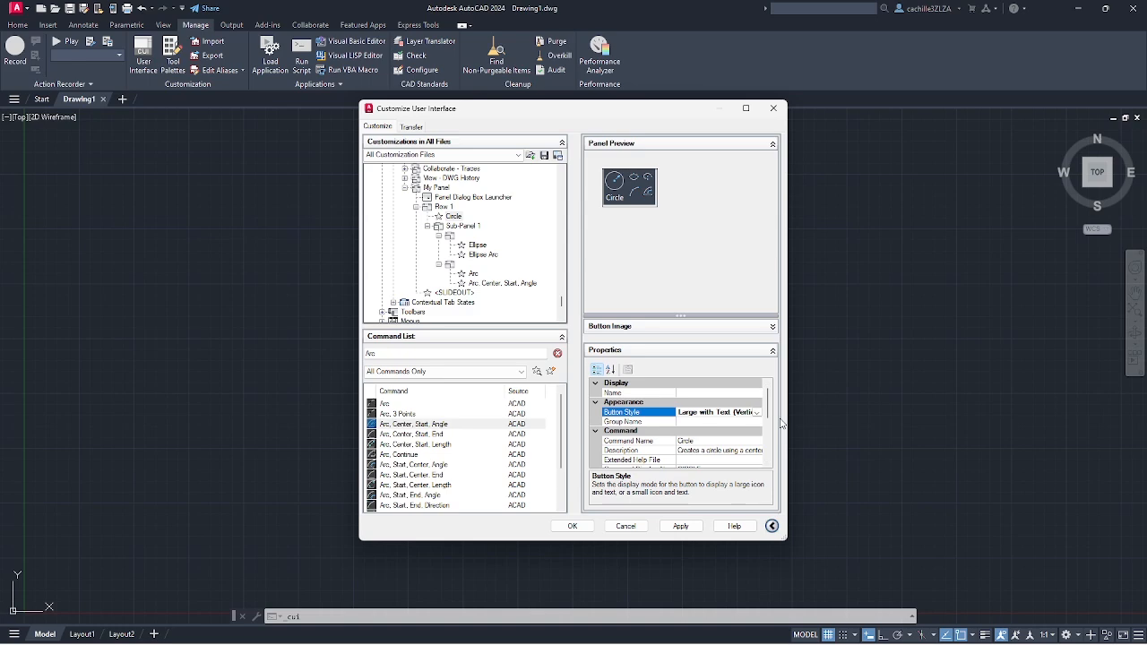
click(681, 527)
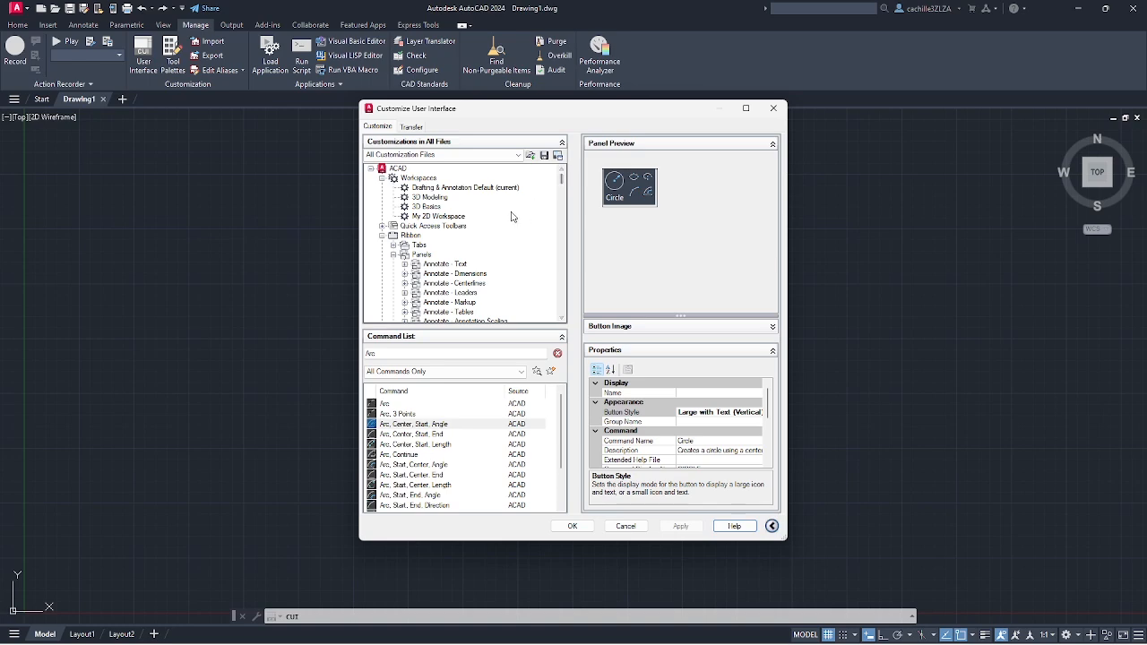
Create a new ribbon tab named My Tabs.
click(419, 246)
right_click(418, 248)
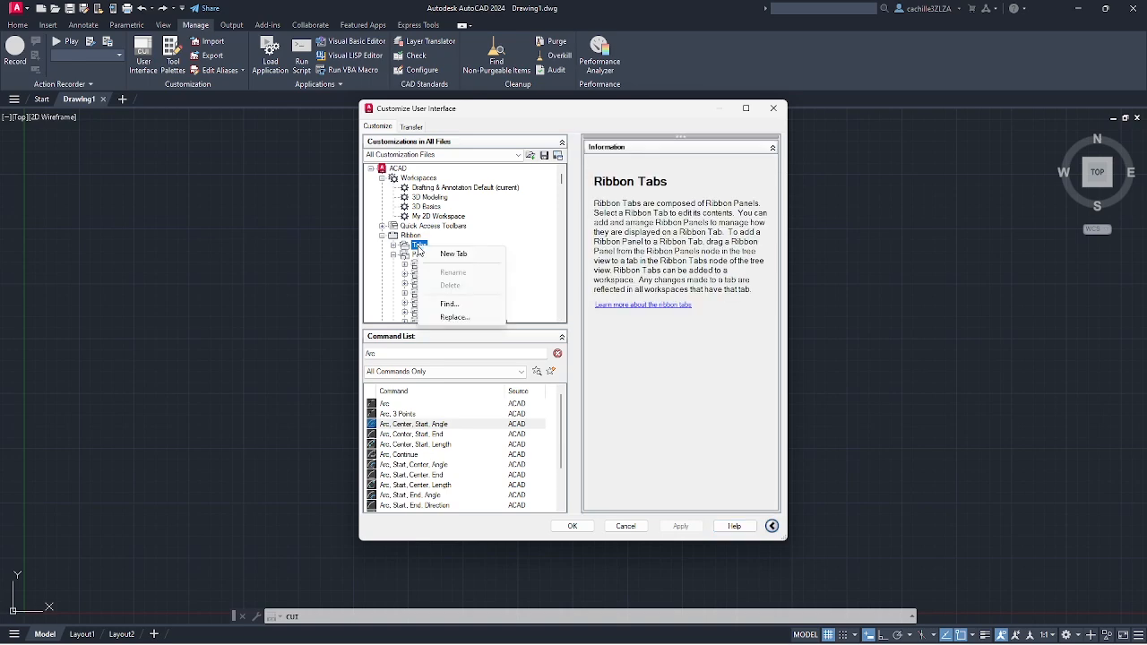
click(454, 256)
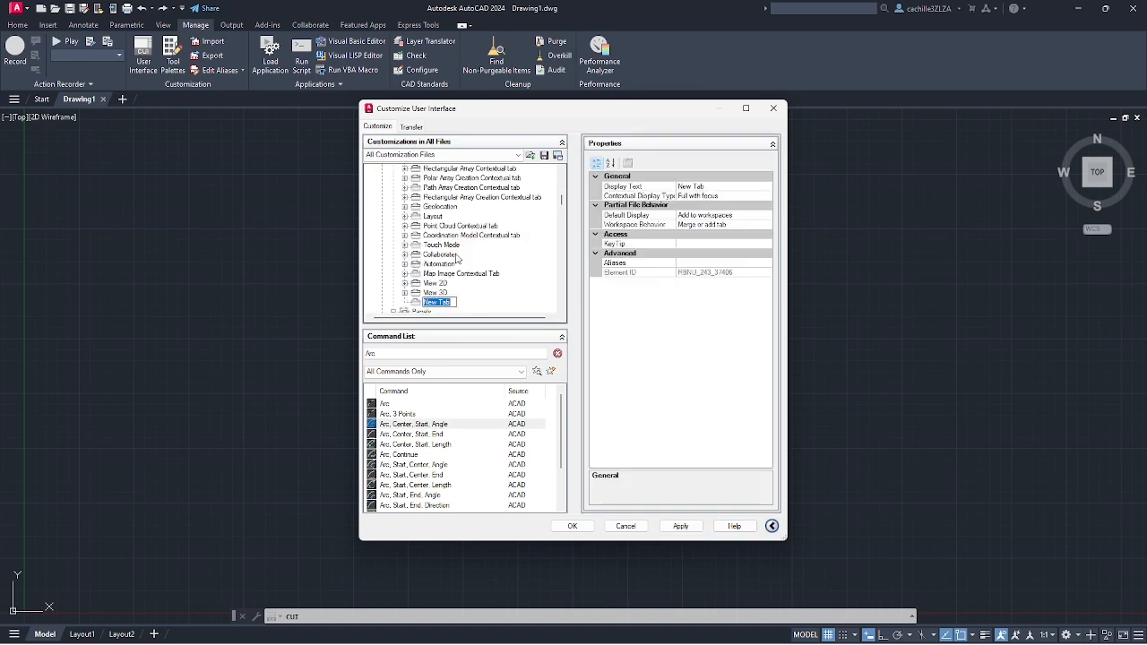
text(My Tabs)
key(Return)
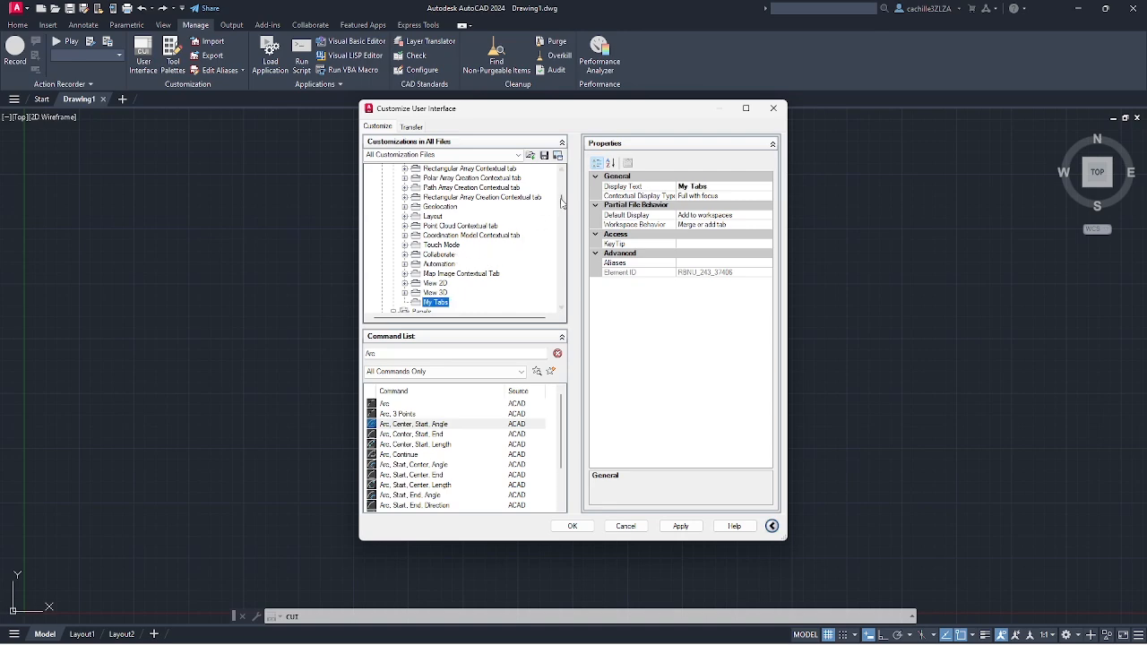
Copy the custom My Panel from the ribbon panels.
drag(562, 202, 562, 247)
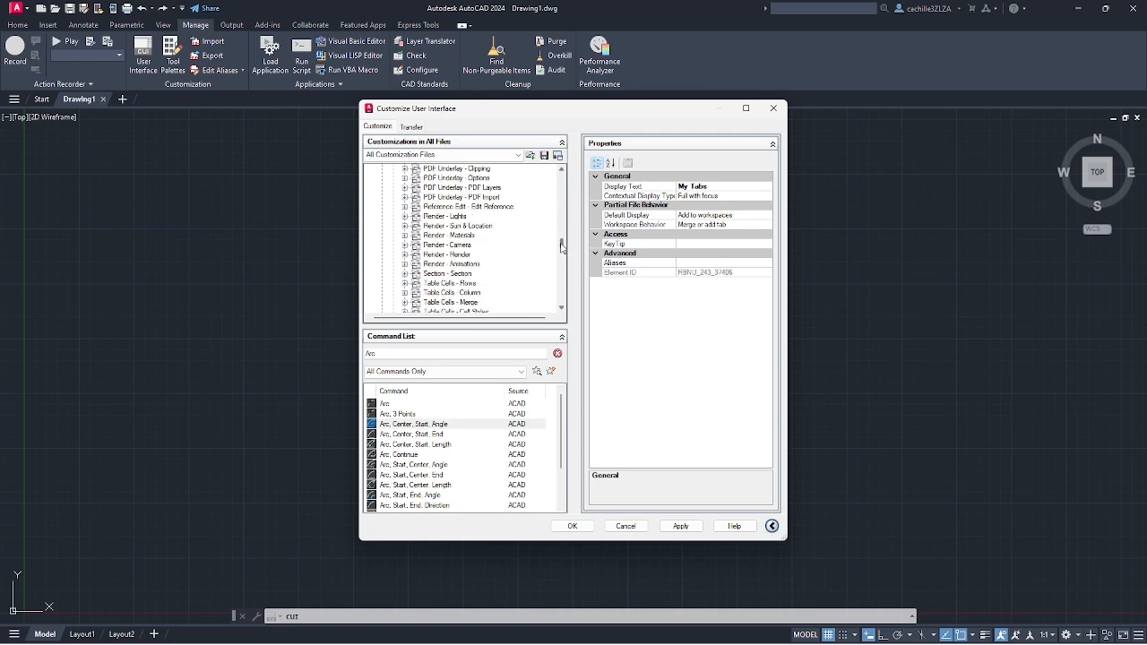
click(562, 308)
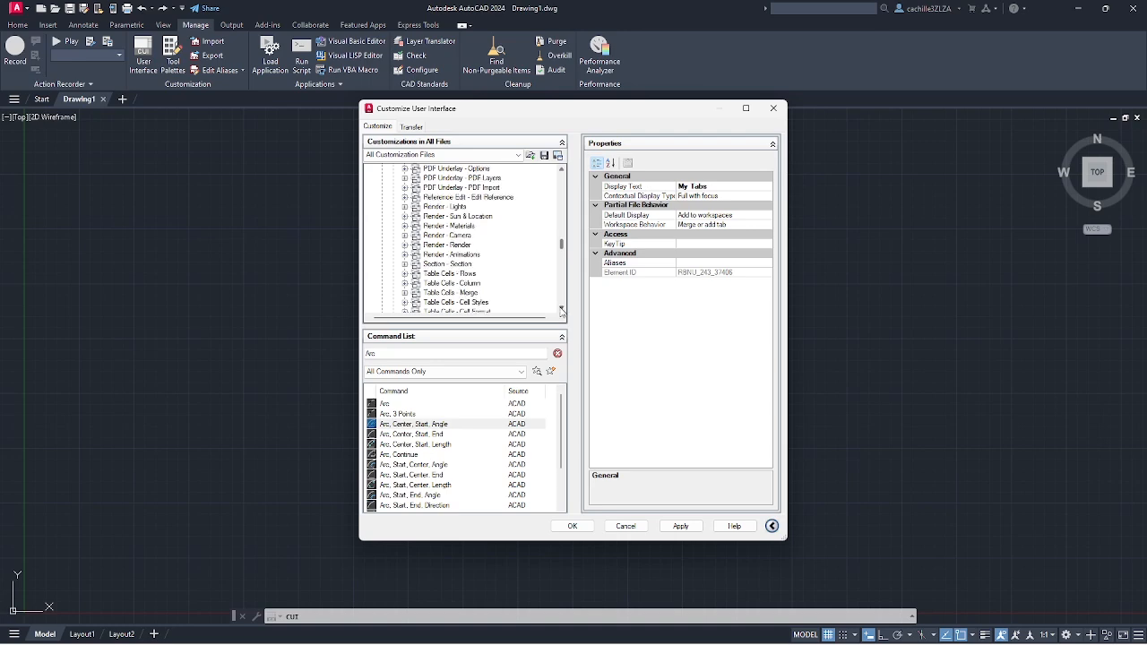
click(562, 310)
click(562, 310)
click(562, 310)
click(562, 310)
click(562, 310)
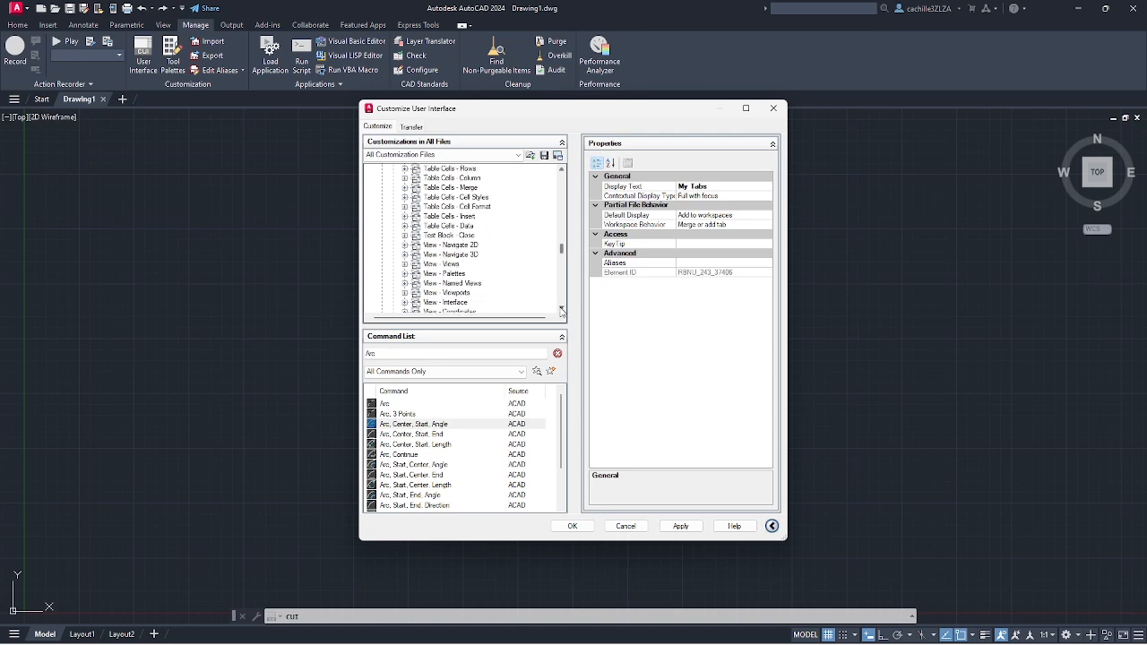
click(562, 310)
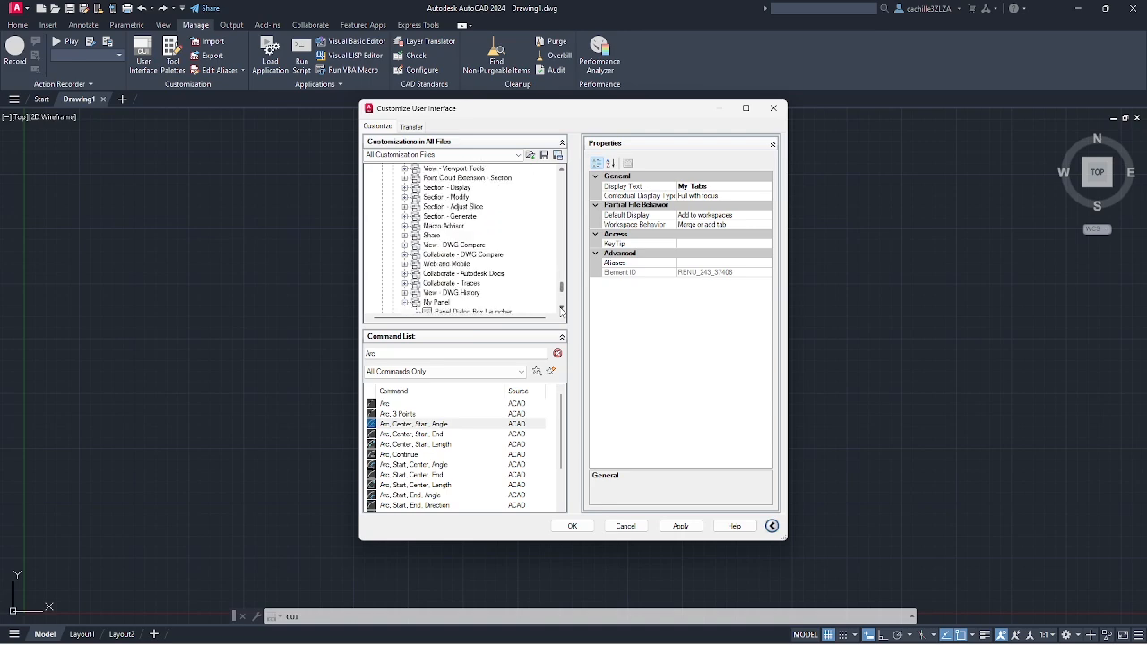
click(562, 310)
right_click(441, 220)
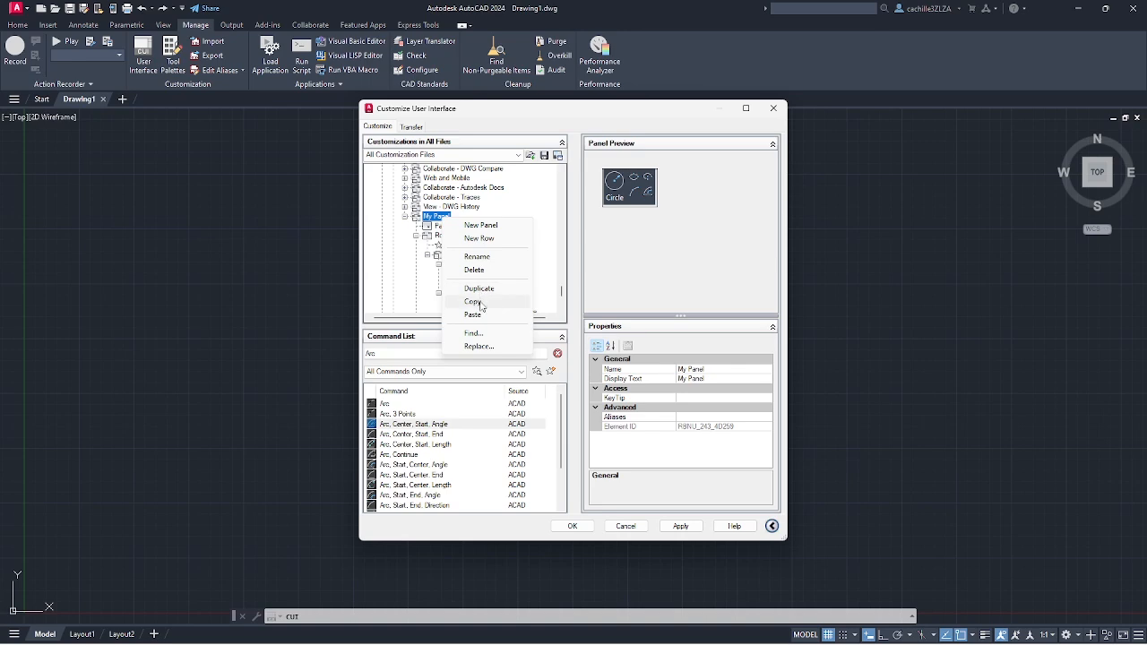
click(475, 302)
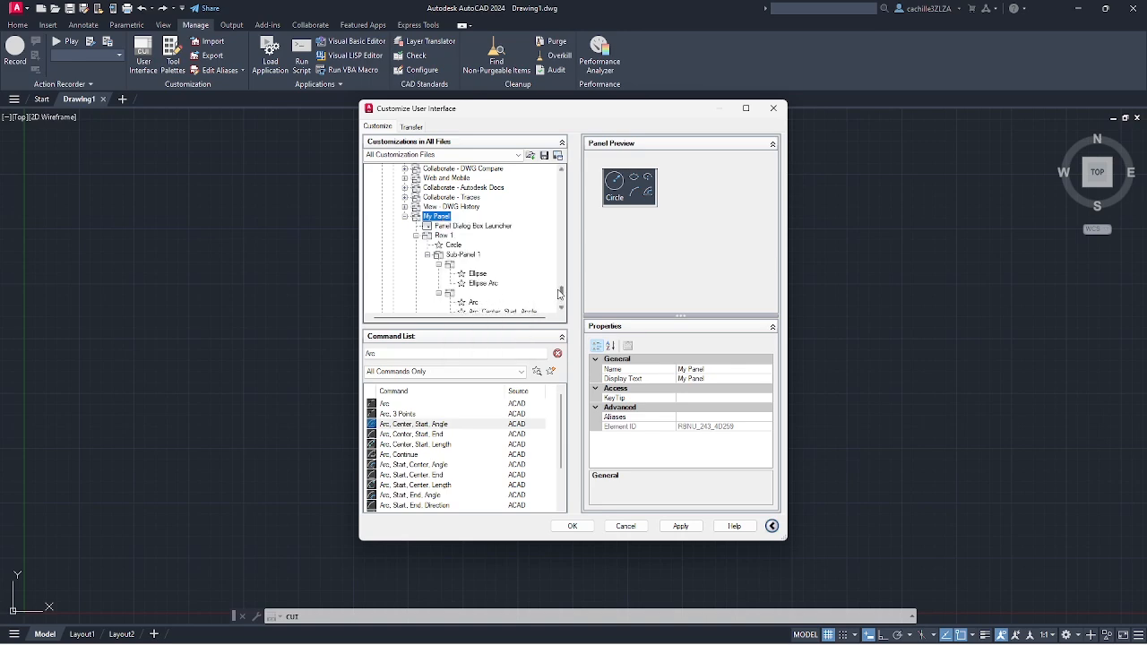
Paste the copied panel into the My Tabs ribbon tab.
scroll(562, 291, up, 2)
drag(562, 291, 581, 209)
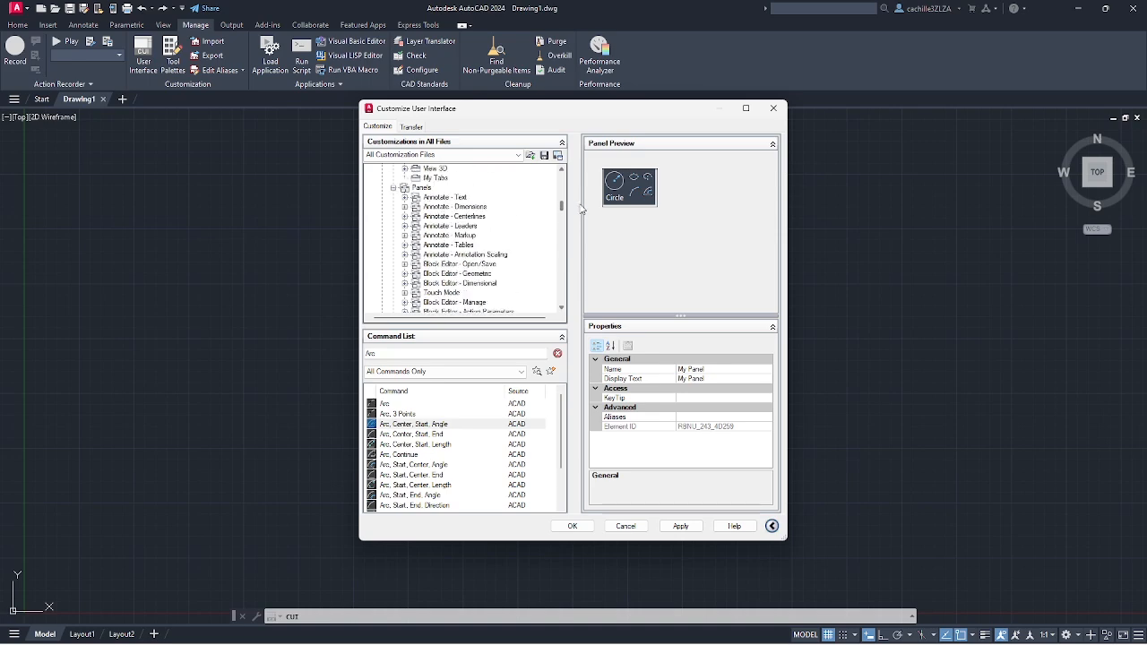
right_click(440, 178)
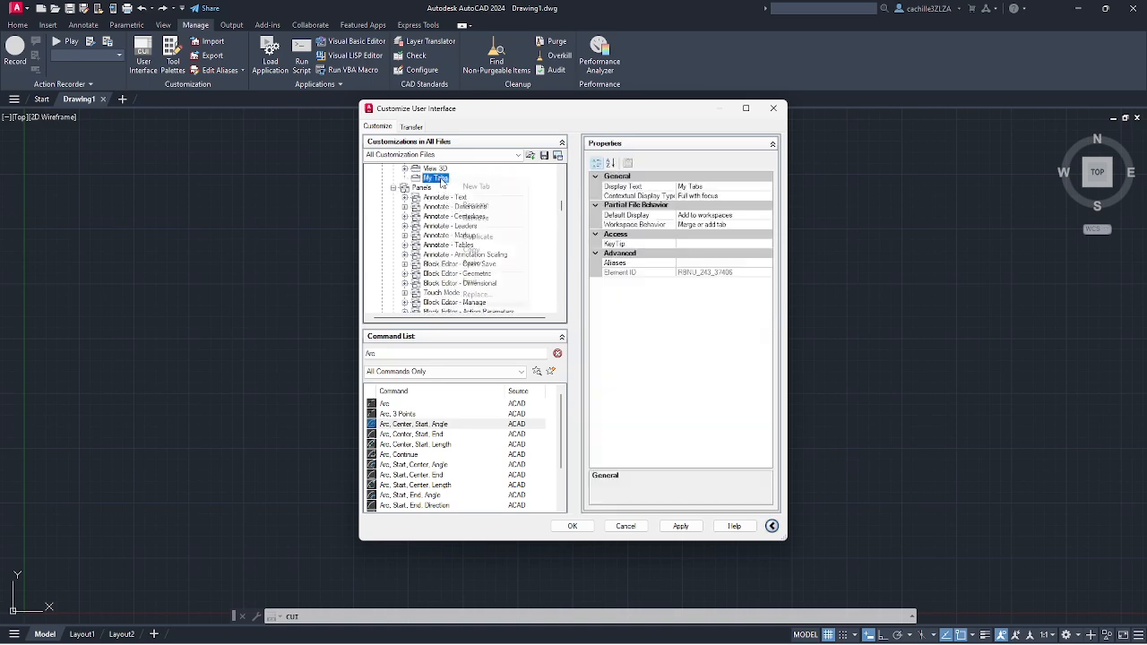
click(471, 263)
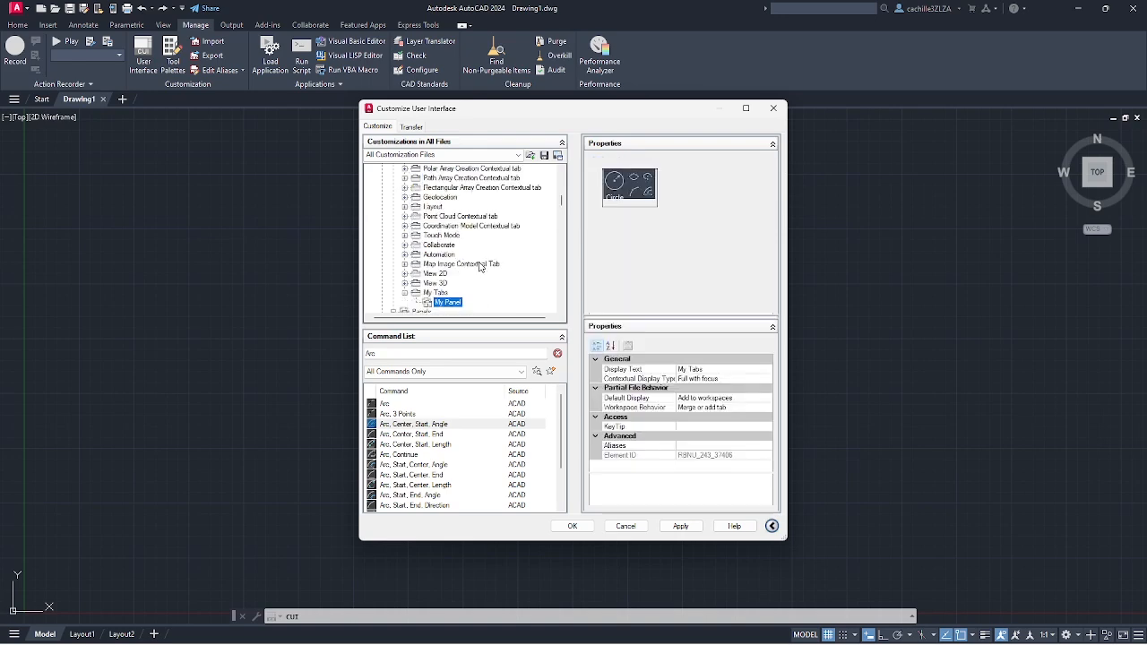
Add the Home 2D - Draw panel to the My Tabs ribbon tab below My Panel and apply the customization.
click(561, 306)
click(560, 306)
click(560, 307)
click(560, 307)
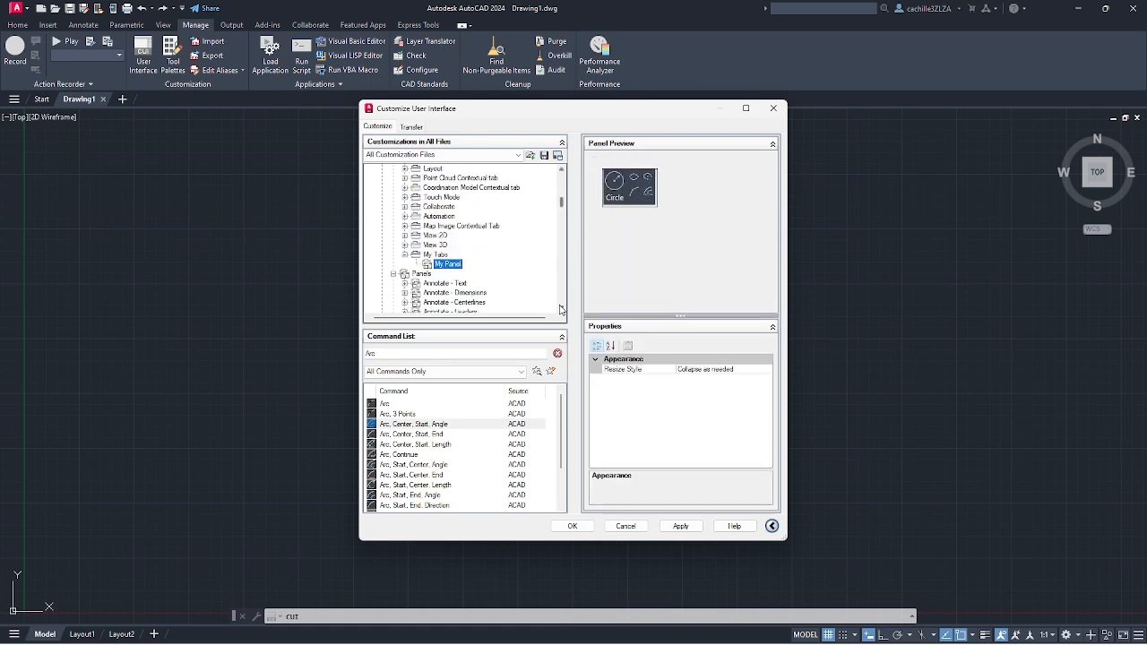
click(561, 308)
click(560, 308)
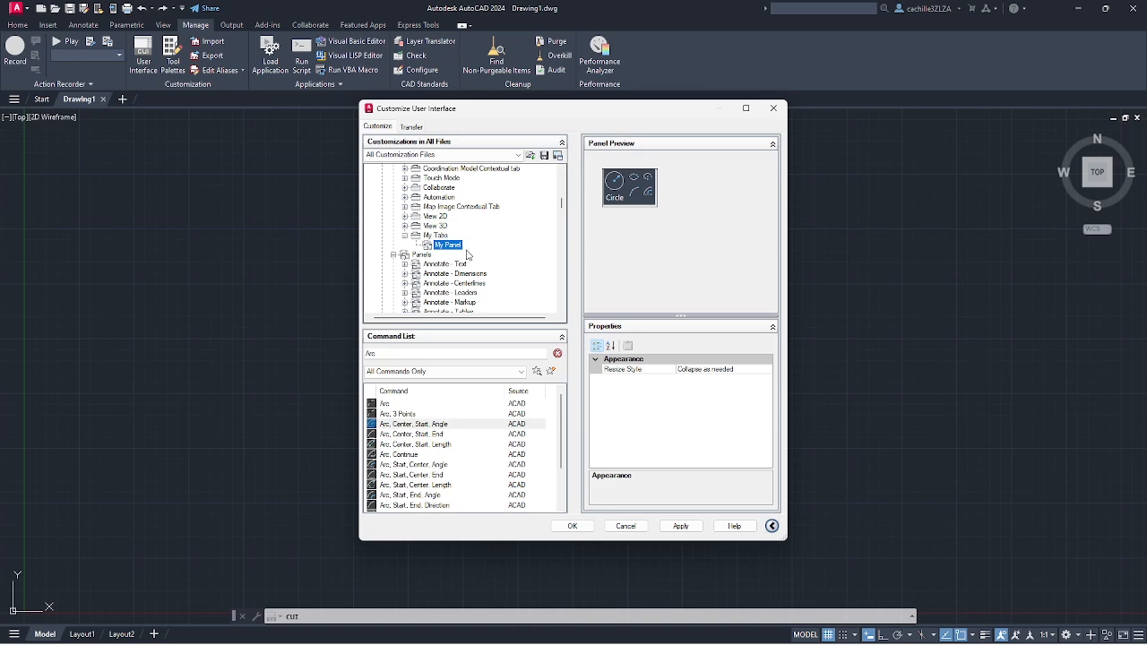
click(561, 308)
click(561, 308)
click(561, 308)
click(561, 307)
click(561, 307)
click(562, 307)
click(561, 307)
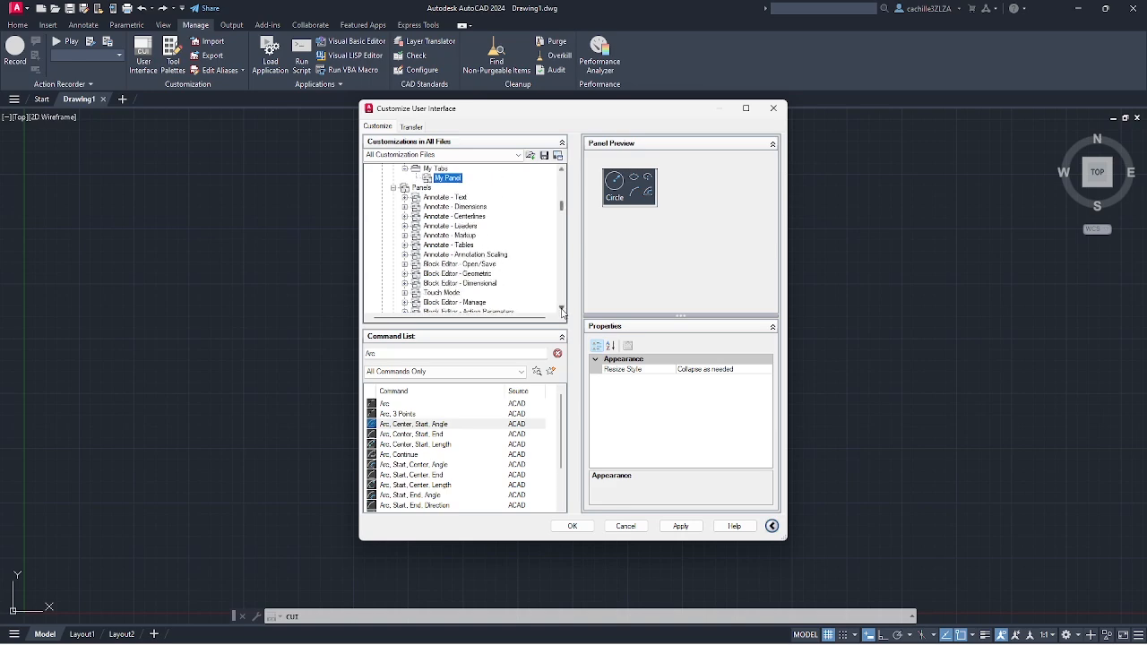
click(561, 308)
click(561, 307)
click(561, 307)
click(561, 308)
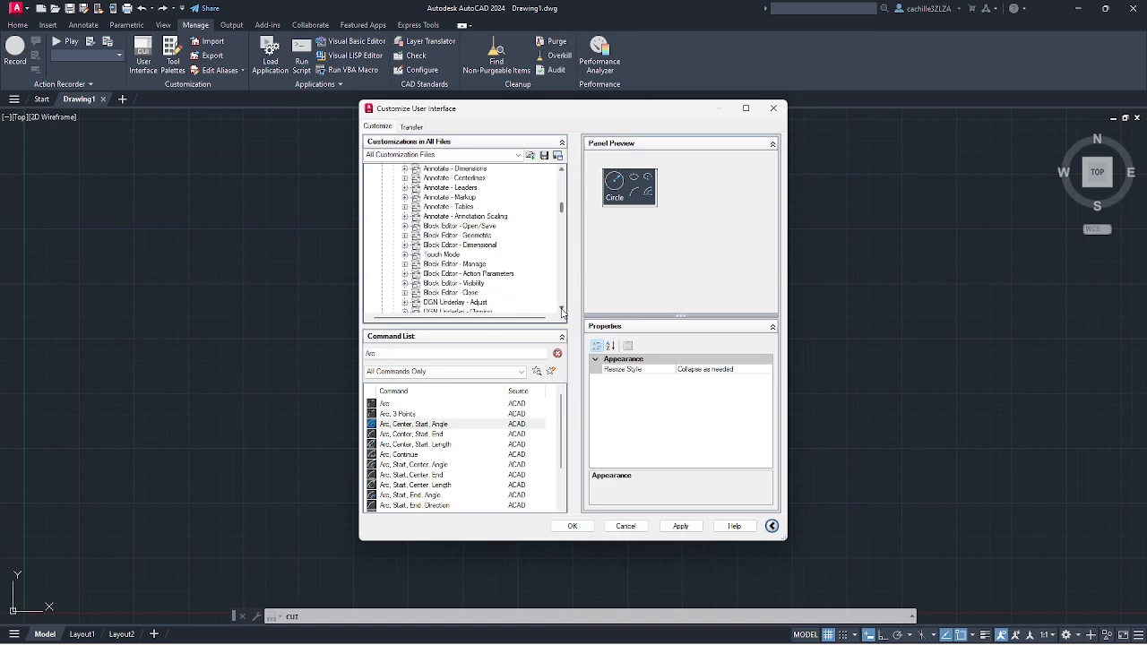
click(561, 307)
click(562, 307)
click(561, 309)
click(561, 309)
click(562, 308)
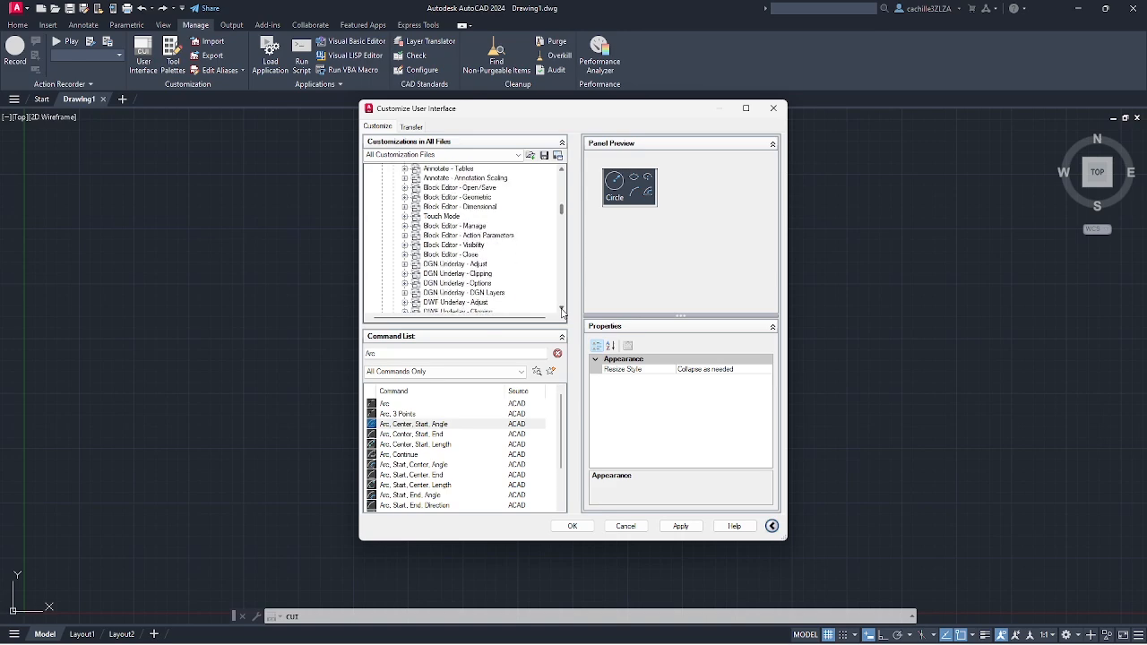
click(561, 309)
click(561, 308)
click(561, 308)
click(561, 309)
click(561, 308)
click(561, 309)
click(561, 308)
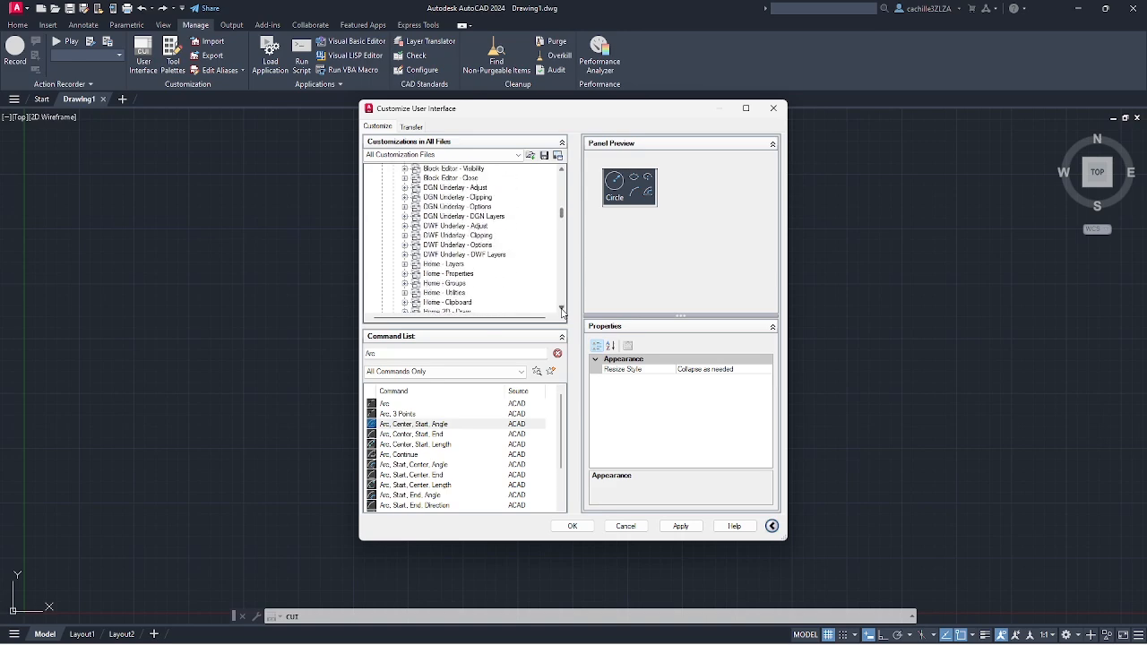
click(561, 309)
click(561, 309)
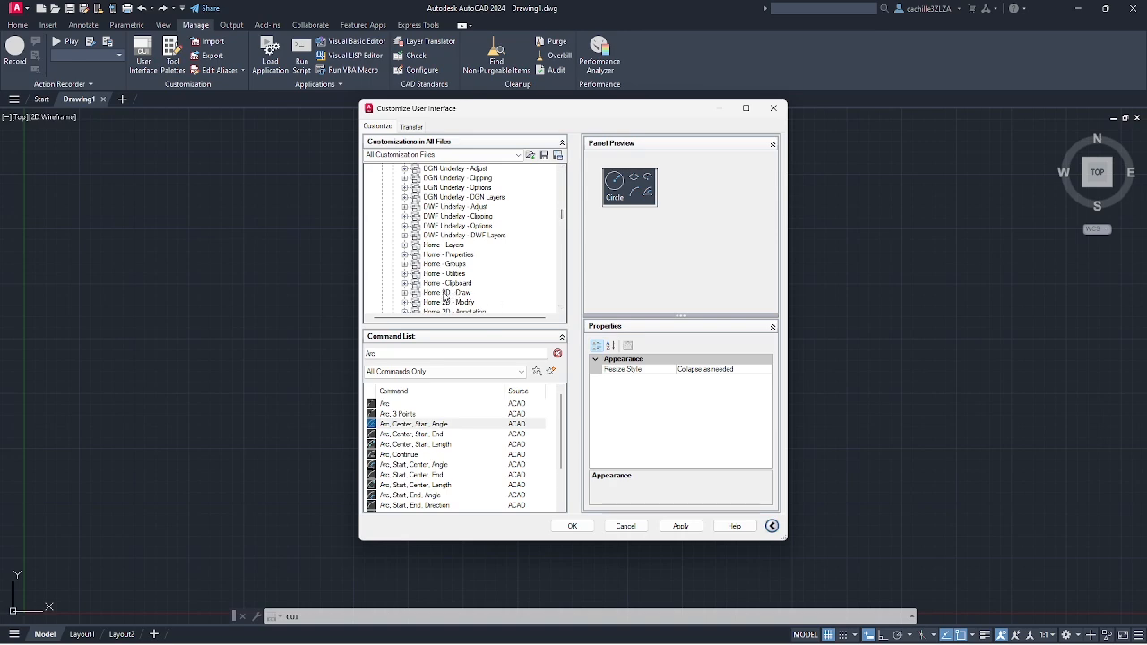
mouse_move(428, 302)
mouse_down()
mouse_move(457, 256)
mouse_move(477, 169)
mouse_move(468, 246)
mouse_move(446, 222)
mouse_up()
drag(441, 218, 442, 215)
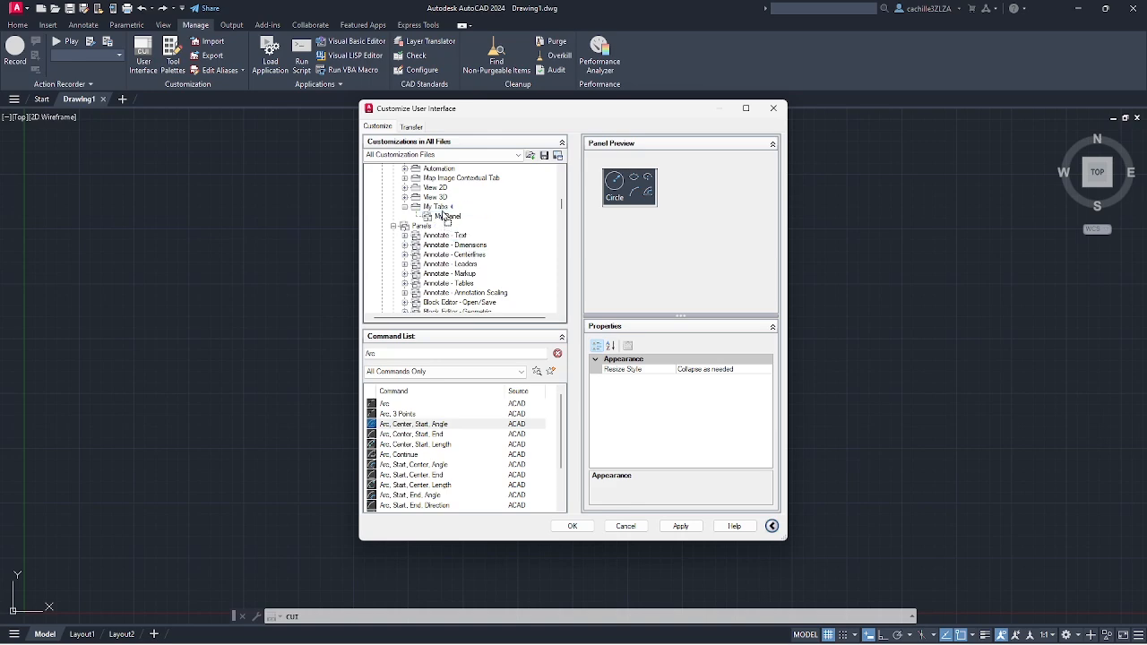
click(562, 170)
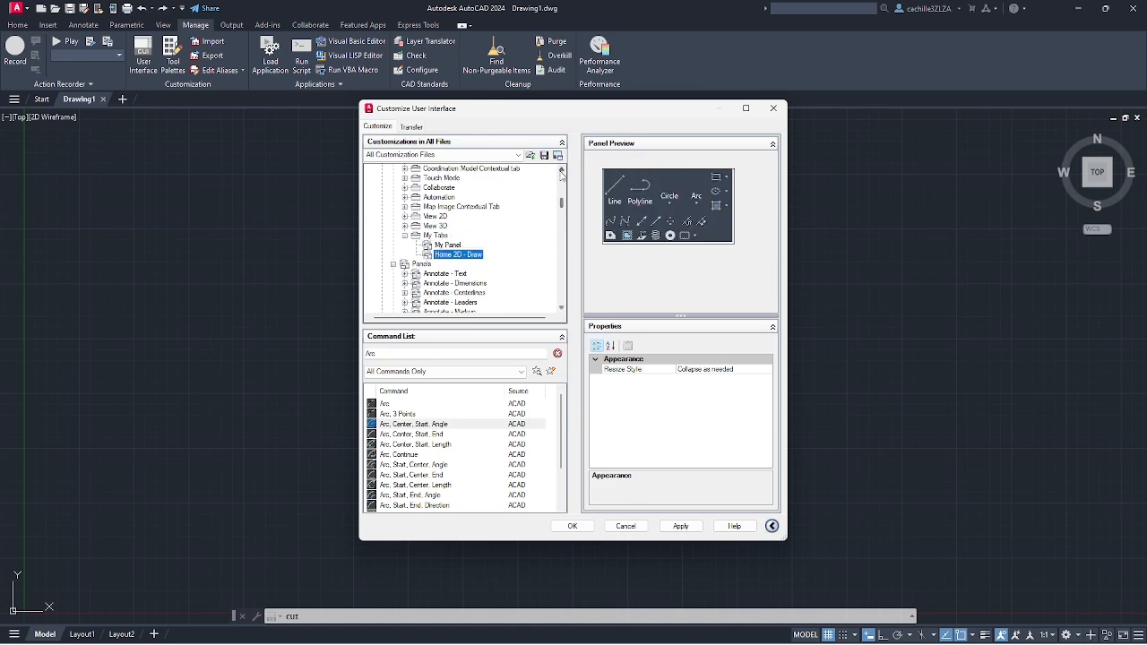
click(680, 526)
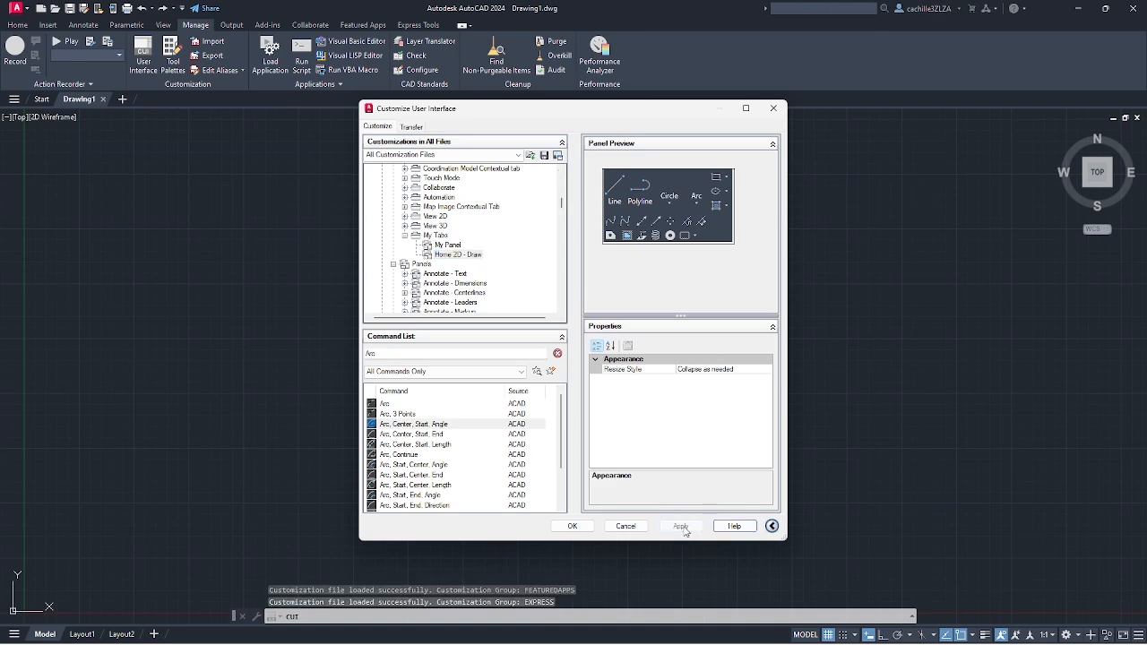
Add the My Tabs ribbon tab to the ribbon tabs of the Drafting & Annotation Default workspace.
mouse_move(561, 203)
mouse_down()
mouse_move(557, 248)
mouse_move(560, 182)
mouse_up()
click(505, 189)
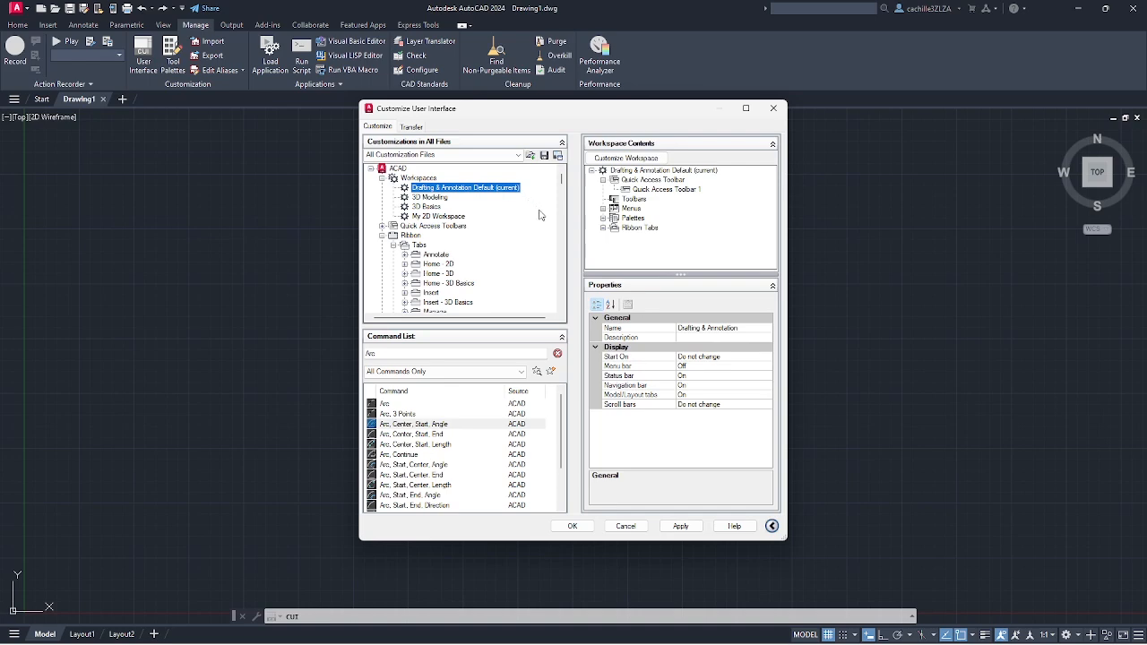
click(602, 229)
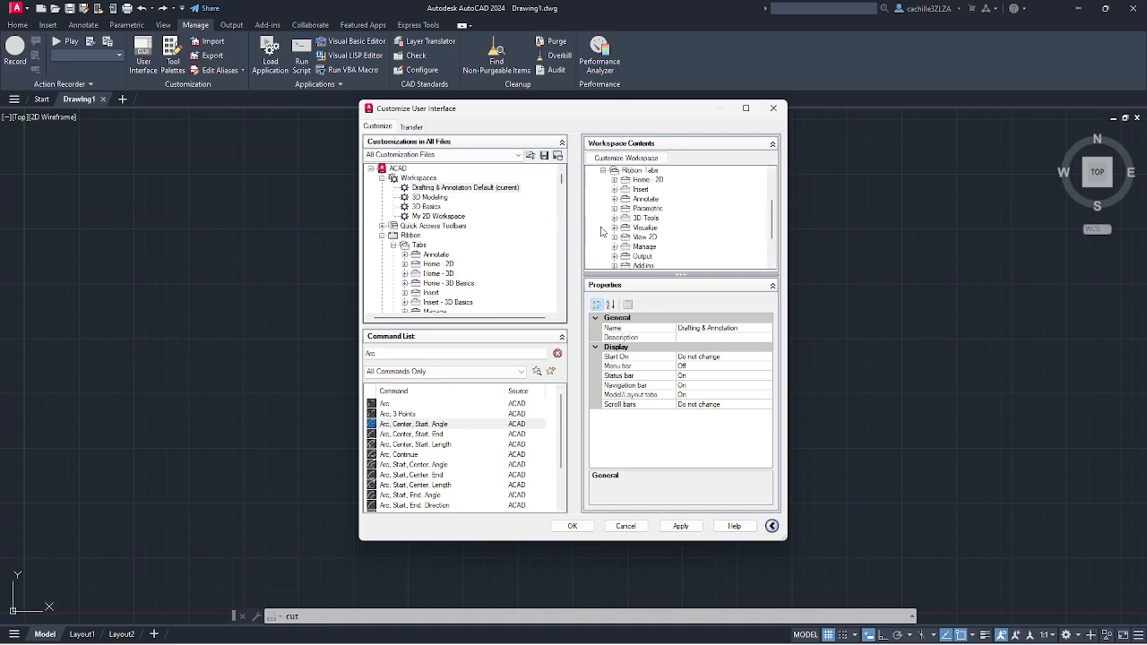
scroll(563, 310, down, 5)
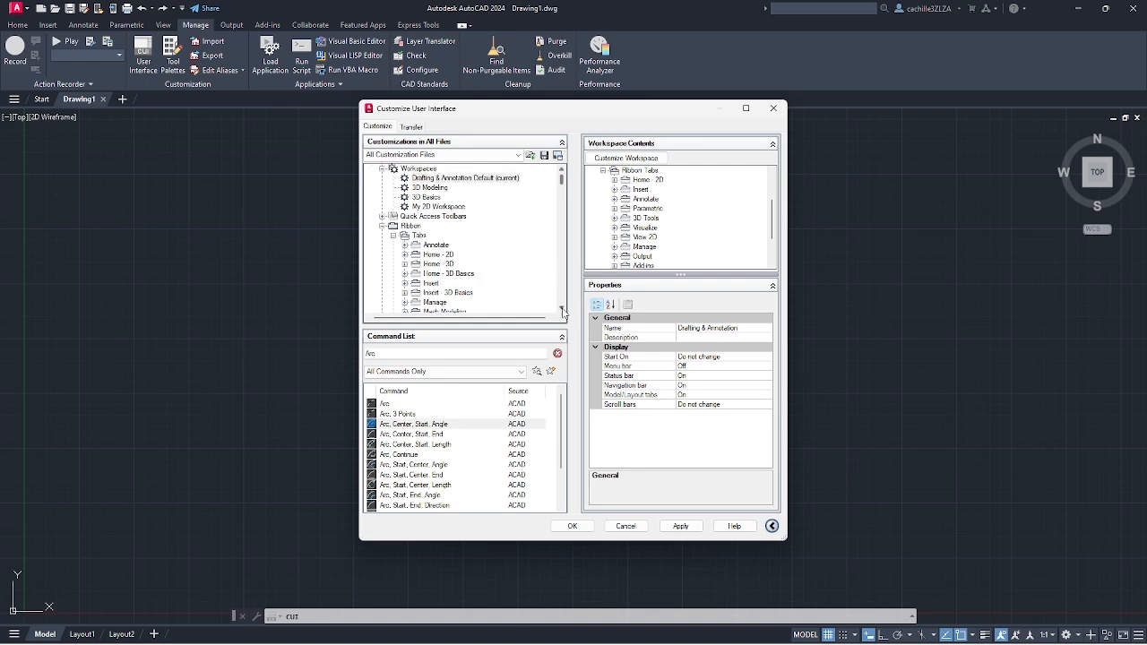
scroll(563, 310, down, 10)
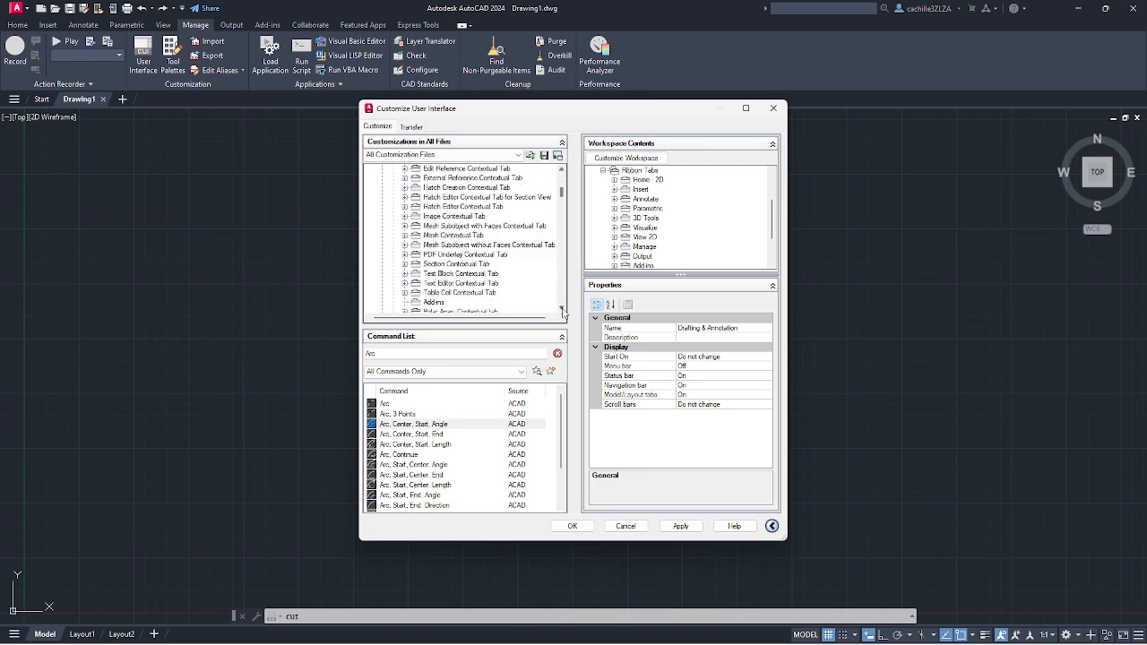
scroll(563, 310, down, 5)
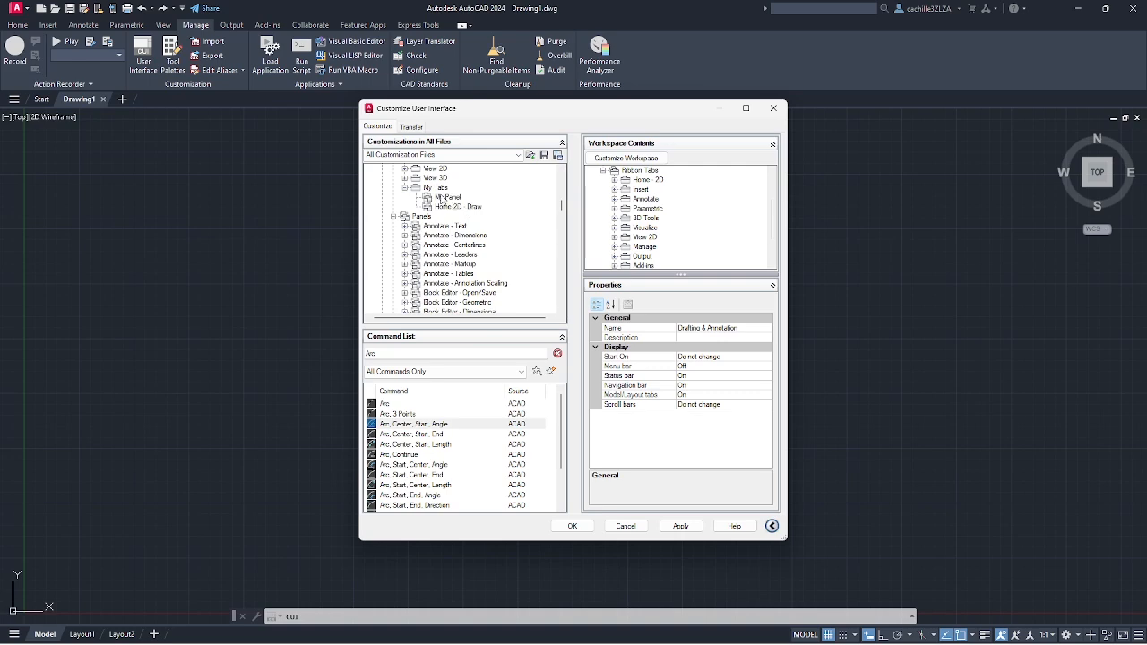
drag(436, 188, 647, 237)
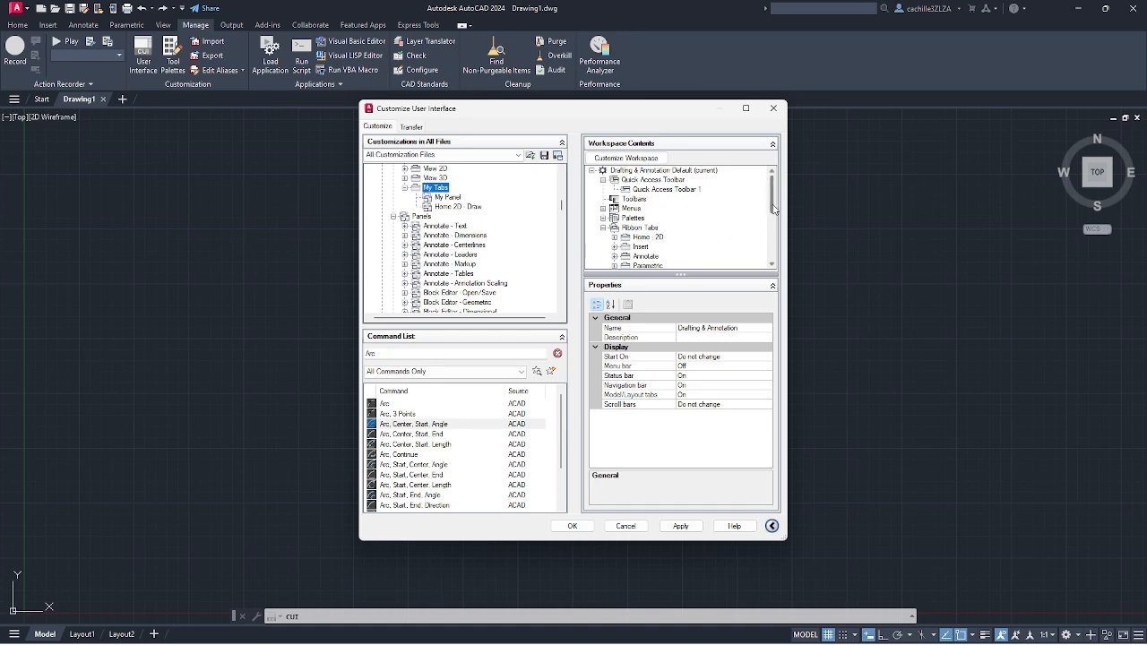
Move My Tabs directly after Home - 2D in the workspace's ribbon tabs, accept the customization and show the My Tabs ribbon tab.
drag(774, 208, 772, 254)
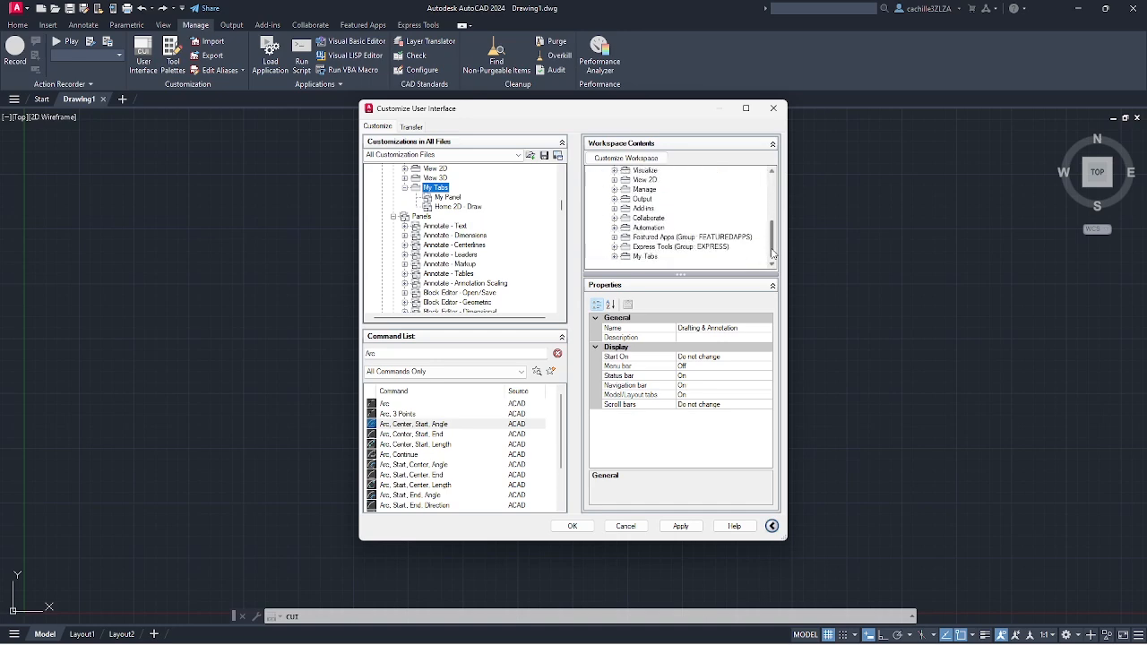
drag(645, 257, 667, 233)
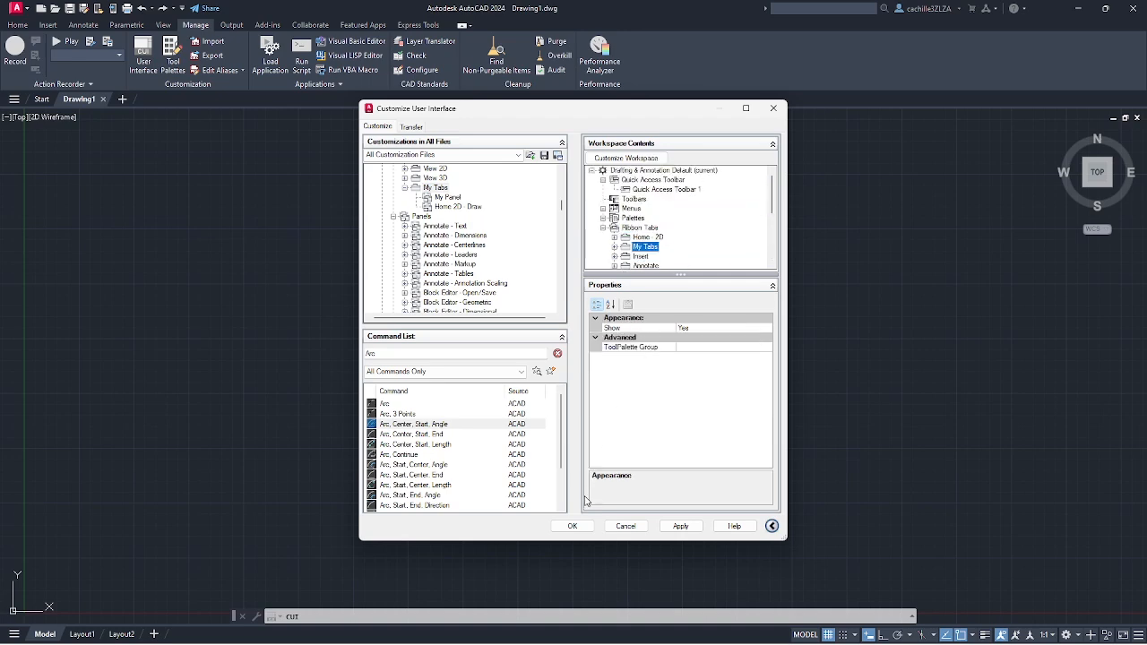
click(572, 526)
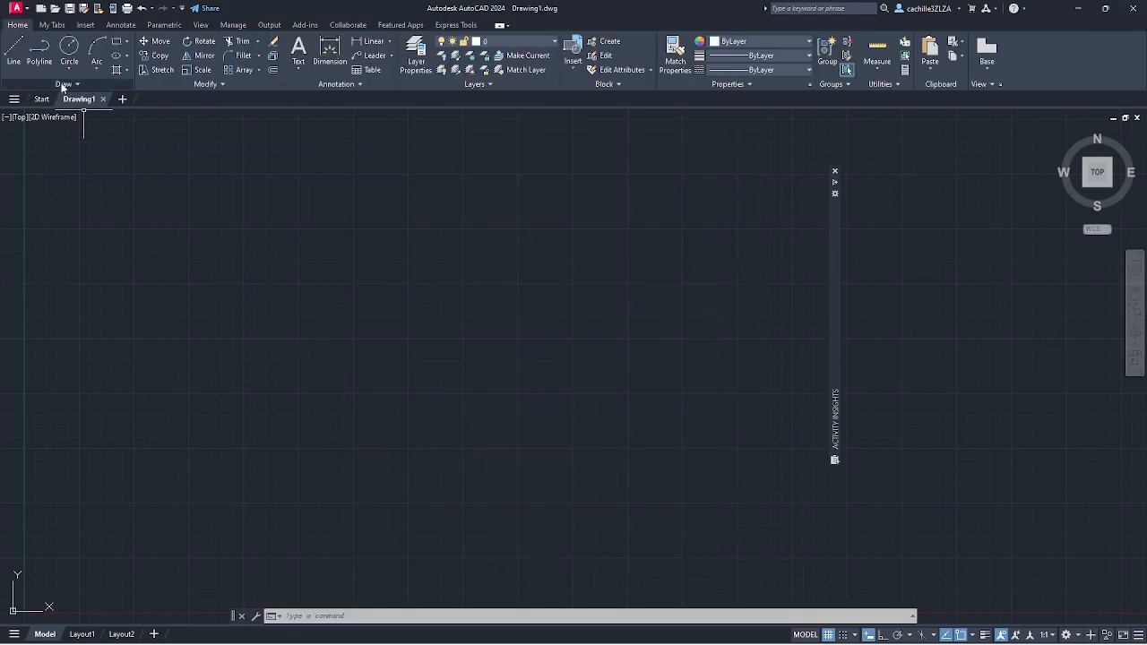
click(58, 26)
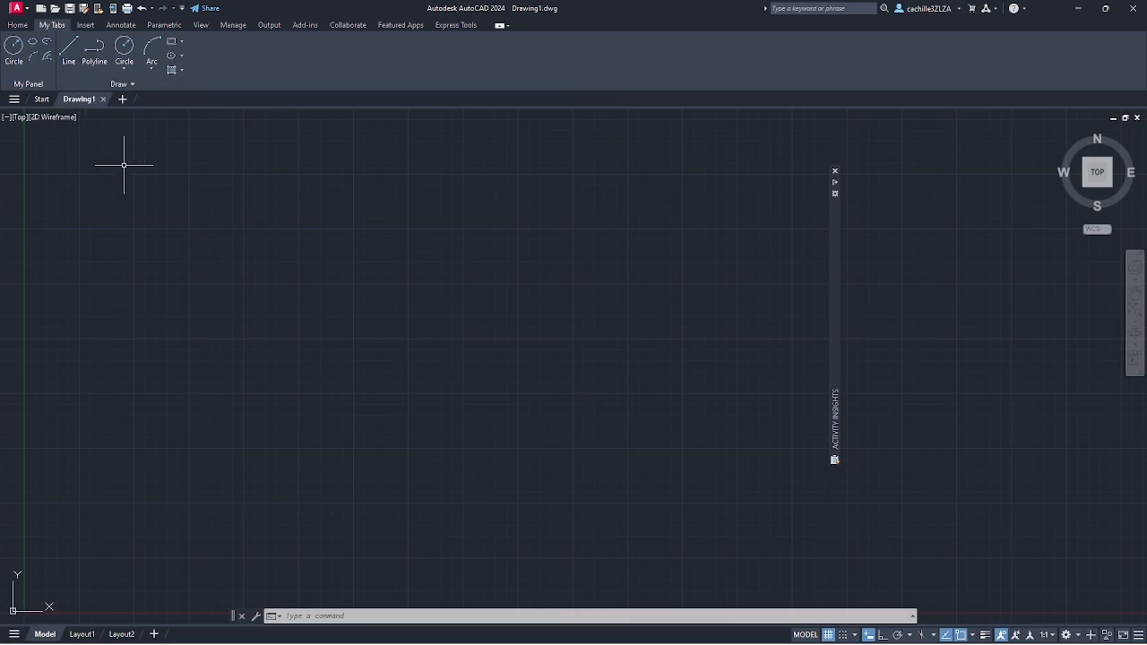